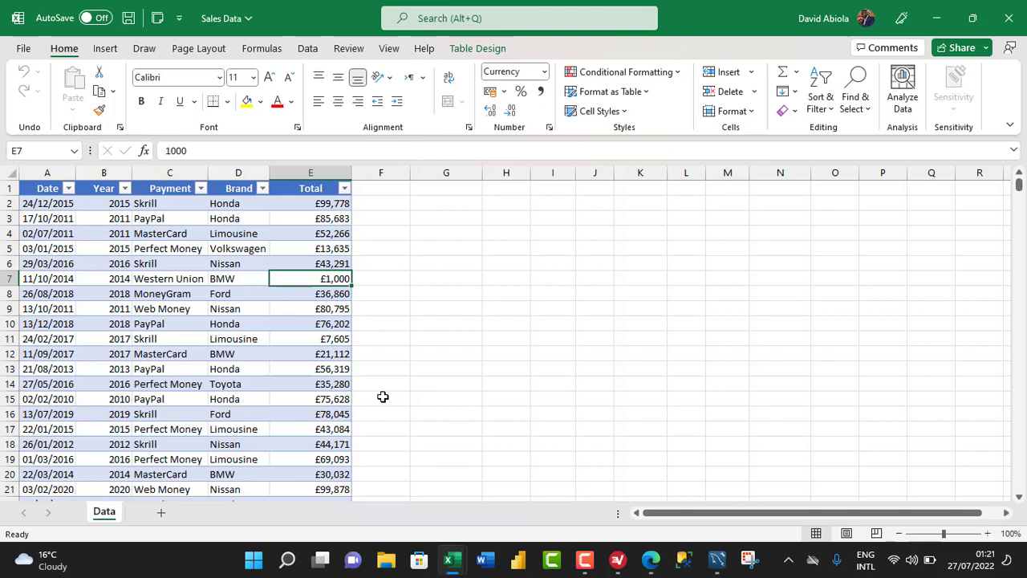
# - Inspect the Sales Data records and confirm in Table Design that the table is named Table1
pyautogui.click(271, 359)
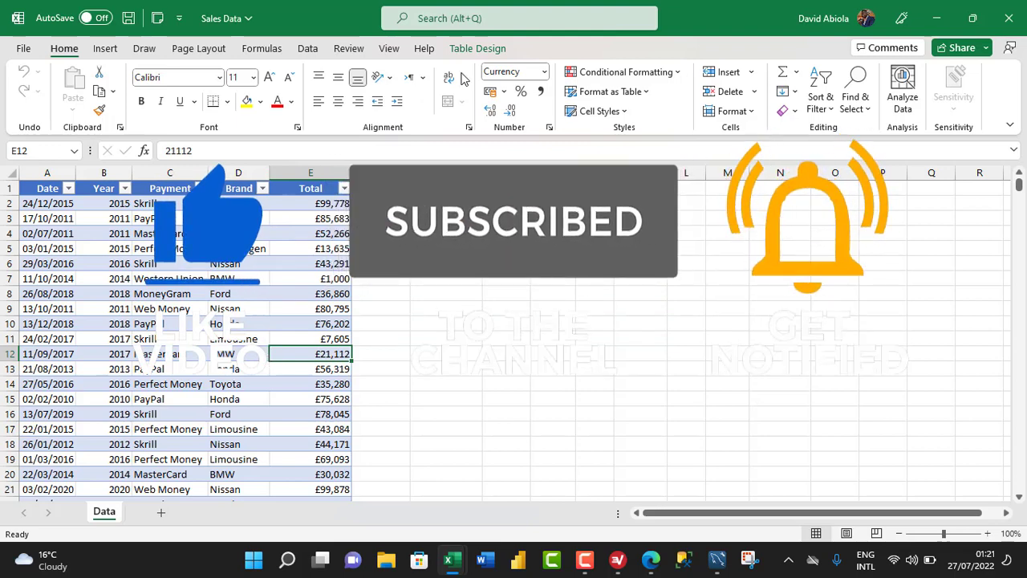
pyautogui.click(474, 51)
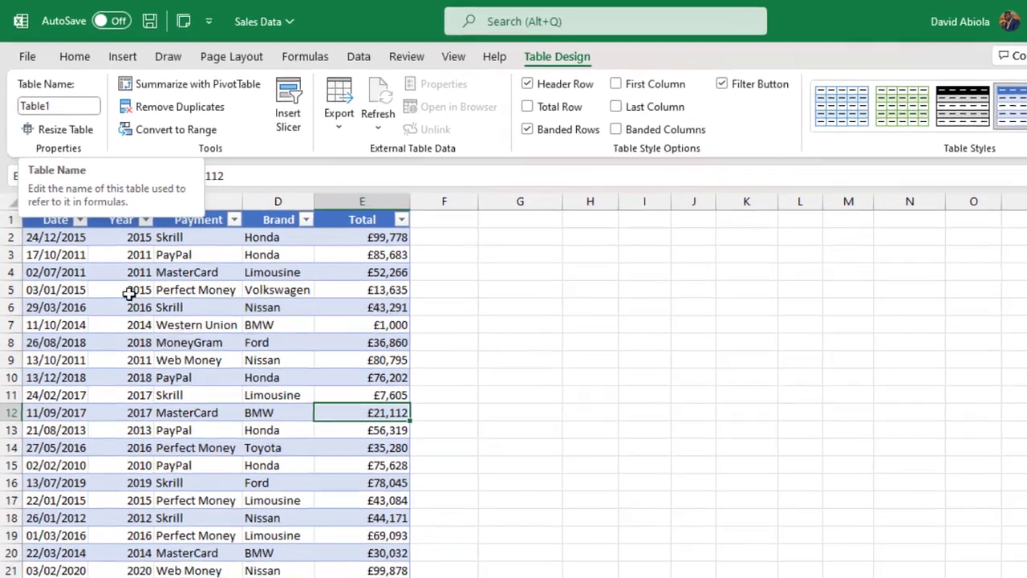
pyautogui.click(148, 309)
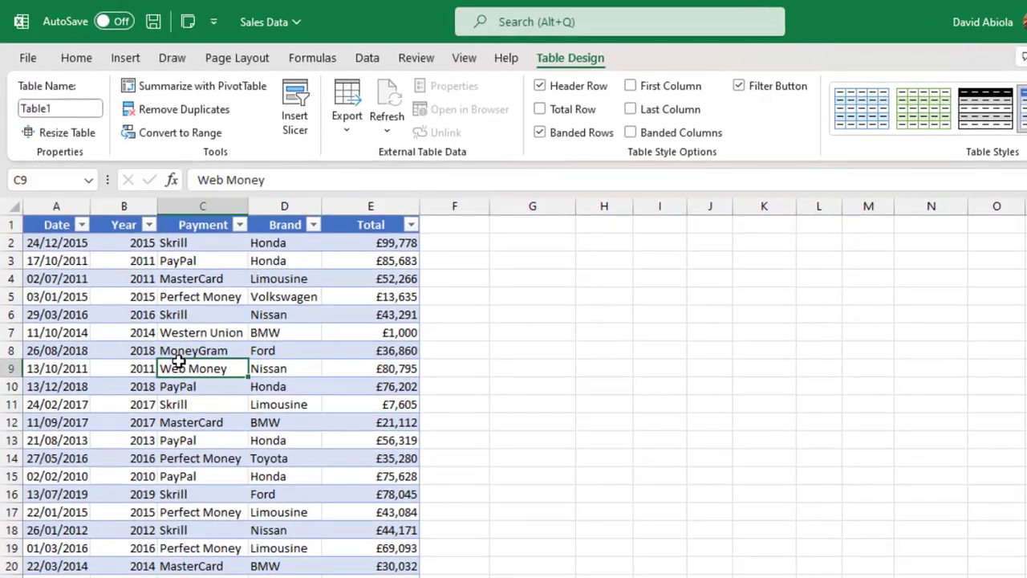
pyautogui.moveTo(45, 227); pyautogui.dragTo(53, 297)
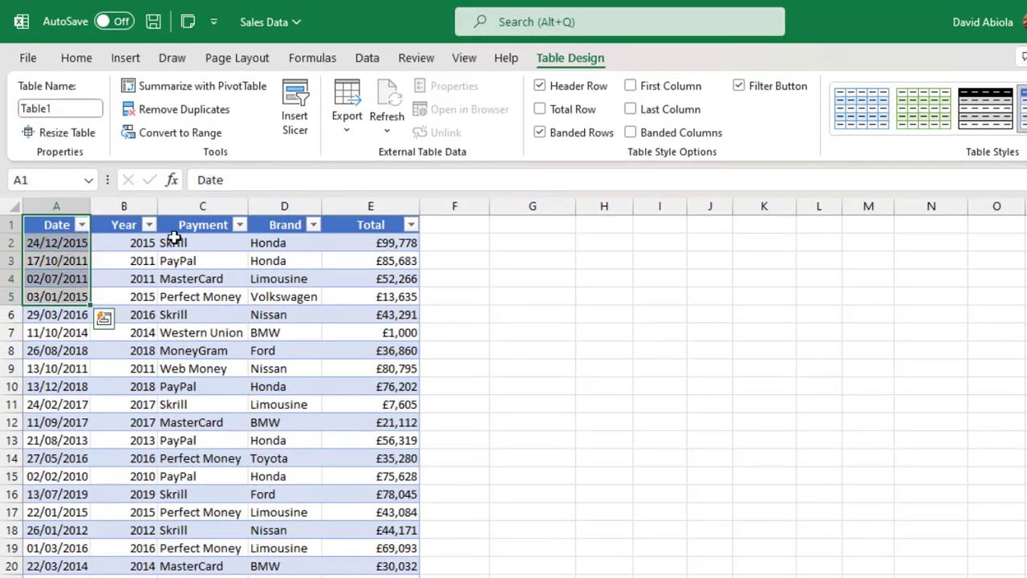
pyautogui.click(377, 281)
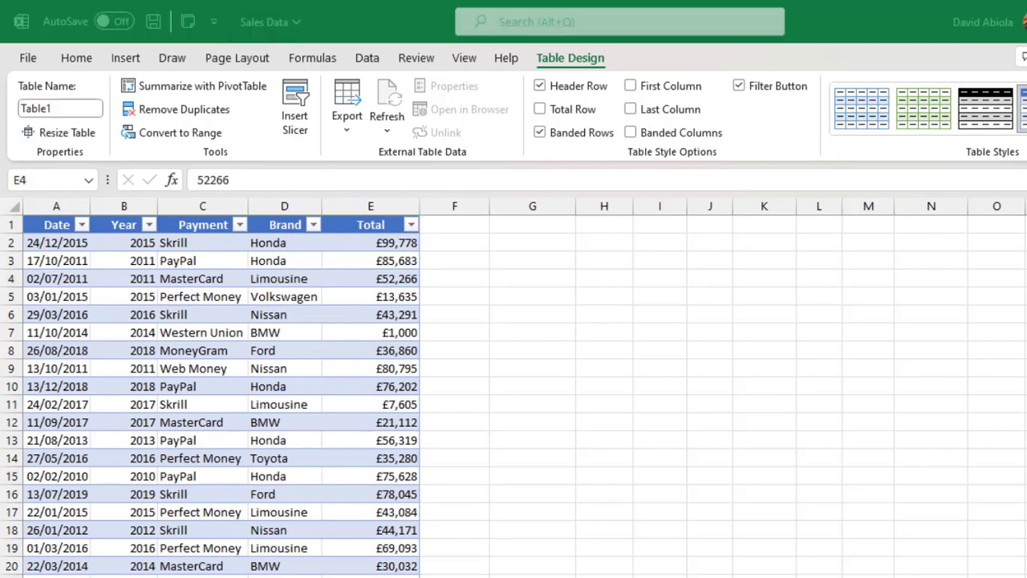
# - Switch to Sales Report and review its 2010–2020 year labels and brand headings
pyautogui.click(634, 554)
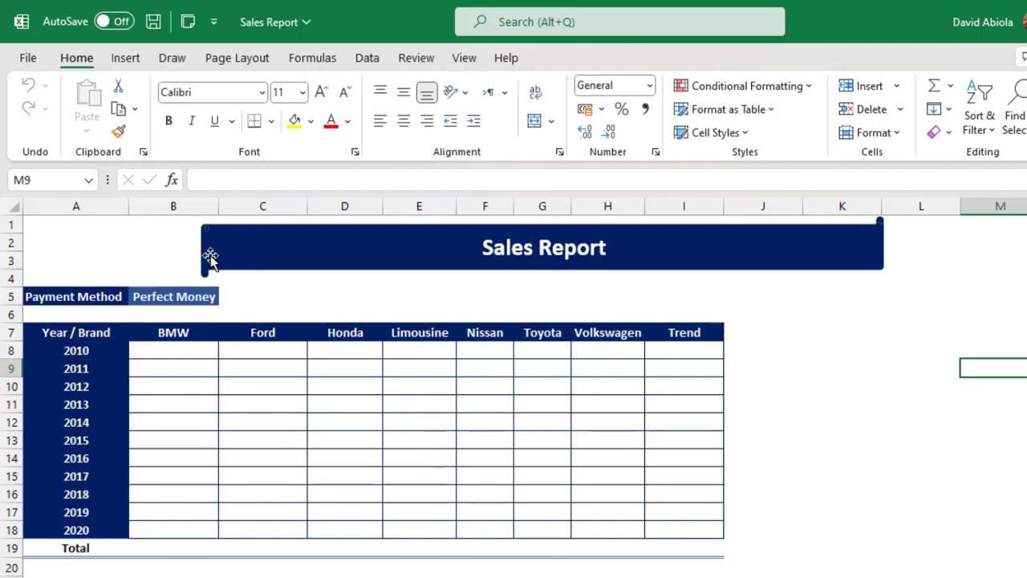
pyautogui.click(72, 354)
pyautogui.moveTo(72, 354); pyautogui.dragTo(76, 530)
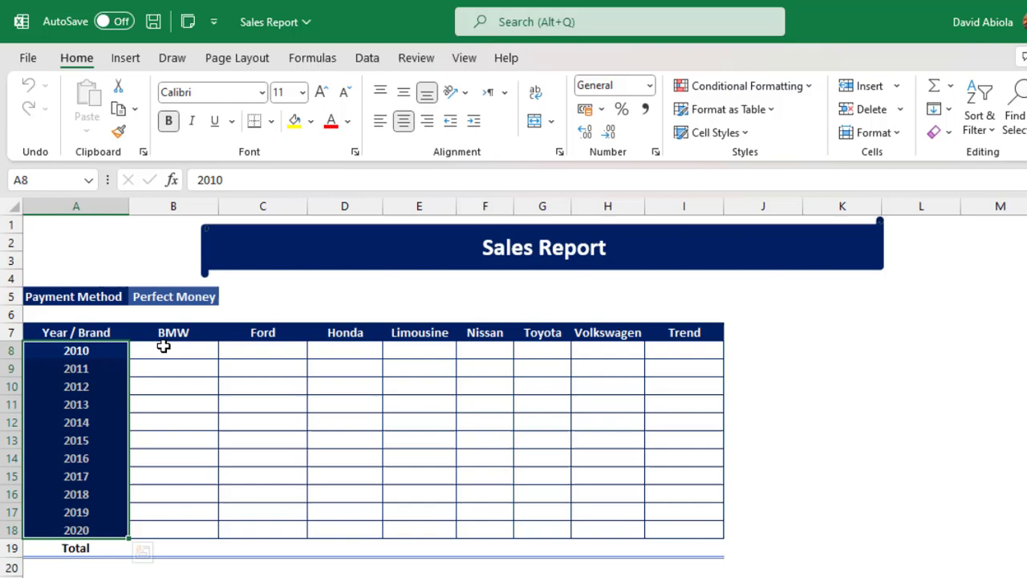
pyautogui.moveTo(161, 336); pyautogui.dragTo(670, 333)
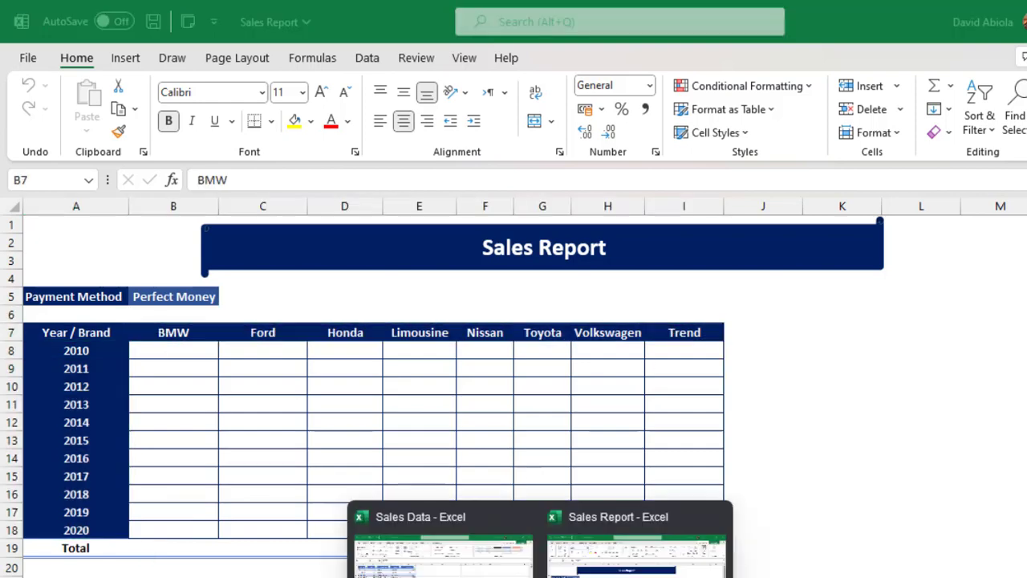
# - Compare the Year, Brand and Total columns in Sales Data, then return to Sales Report
pyautogui.click(418, 538)
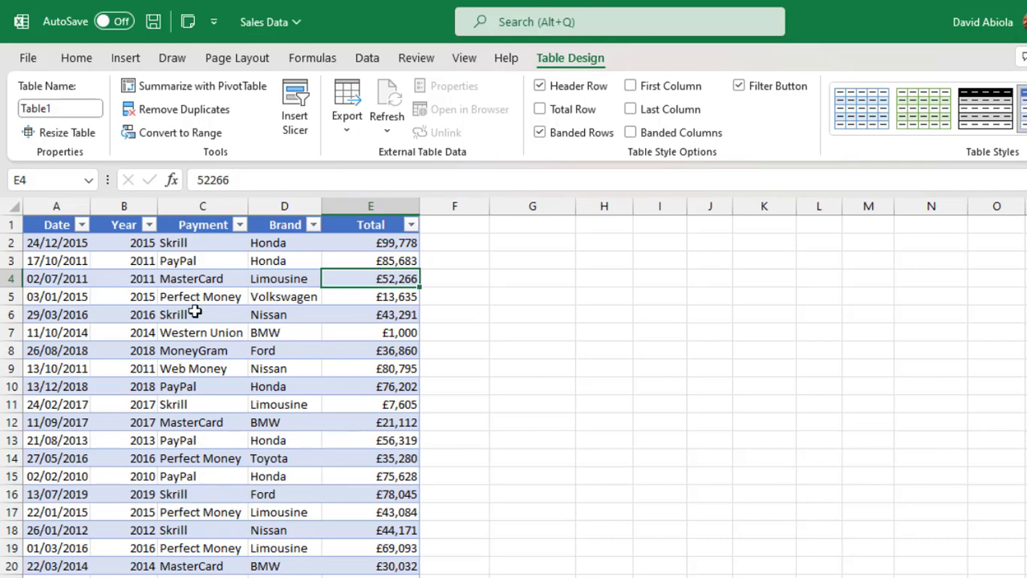
pyautogui.click(122, 244)
pyautogui.moveTo(126, 293); pyautogui.dragTo(124, 404)
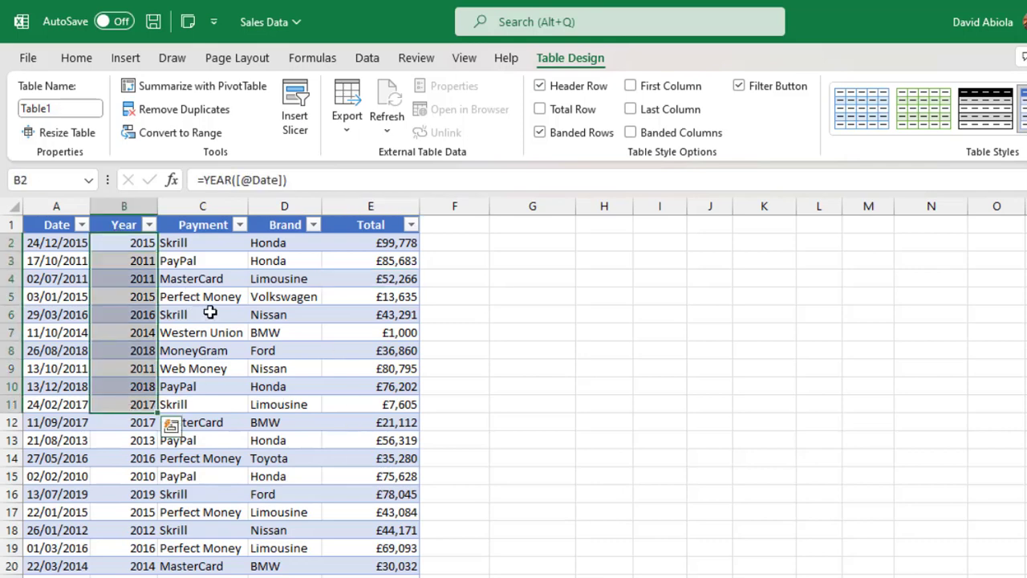
pyautogui.moveTo(286, 240); pyautogui.dragTo(279, 459)
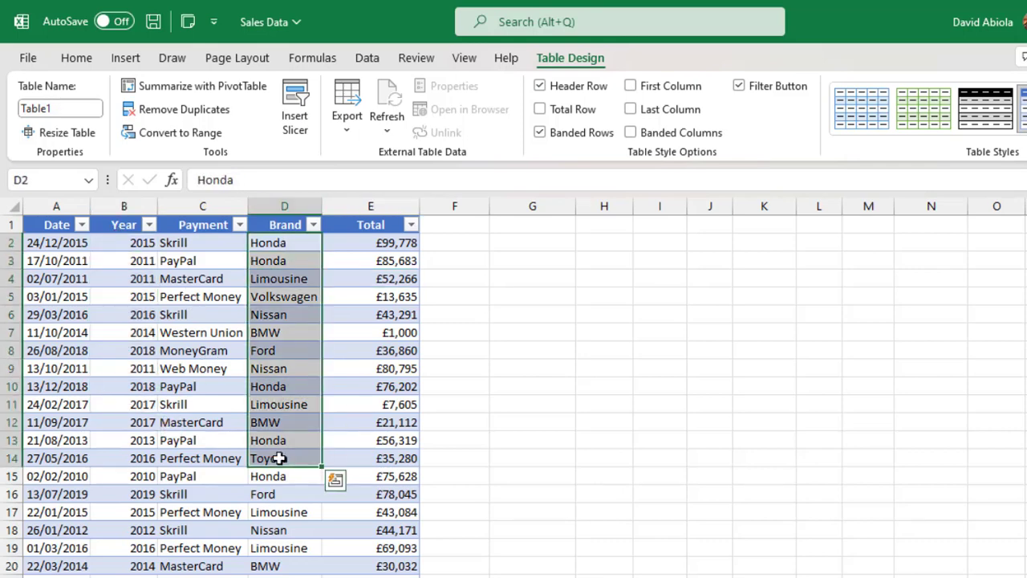
pyautogui.click(394, 424)
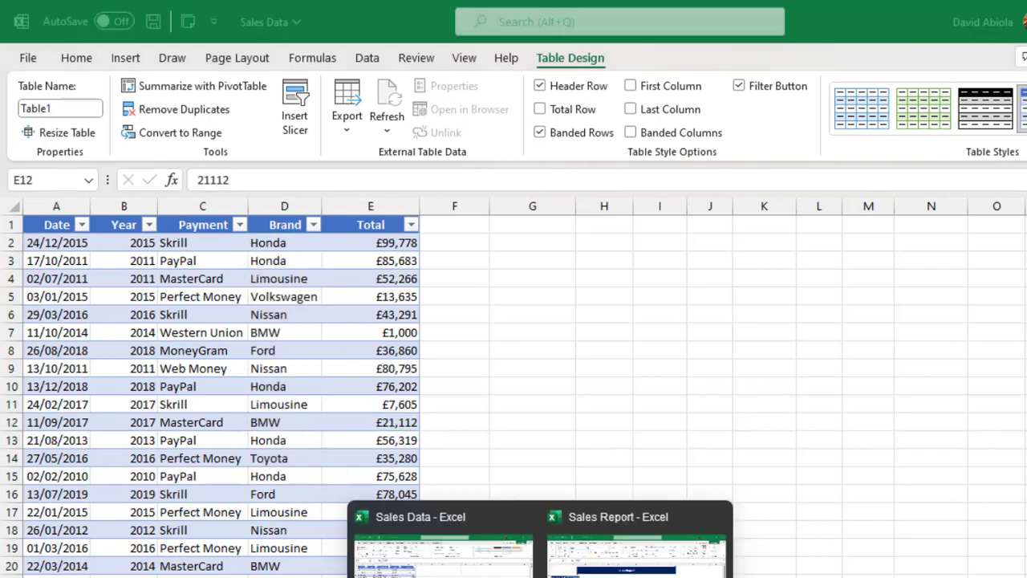
pyautogui.click(634, 554)
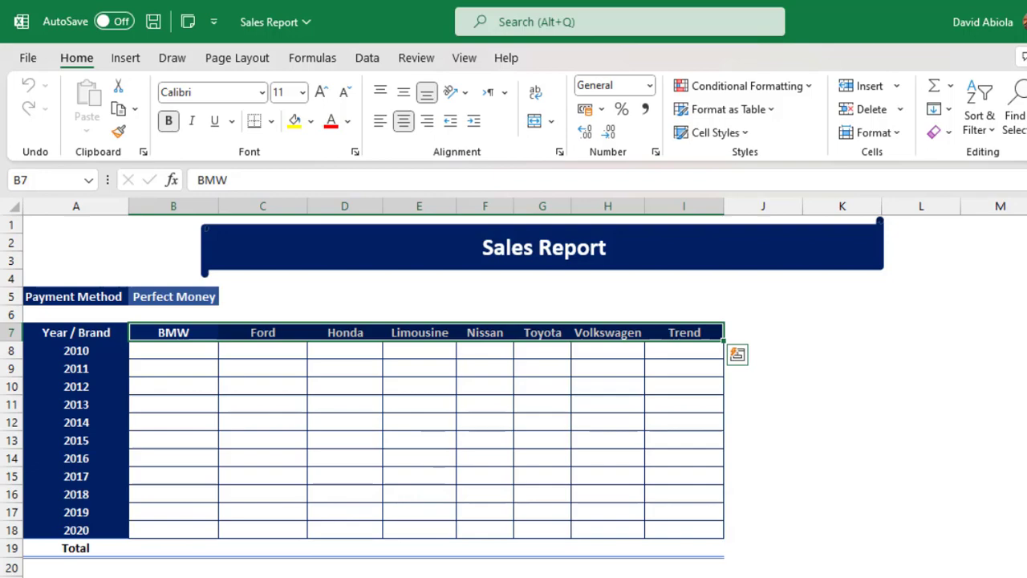
pyautogui.click(484, 459)
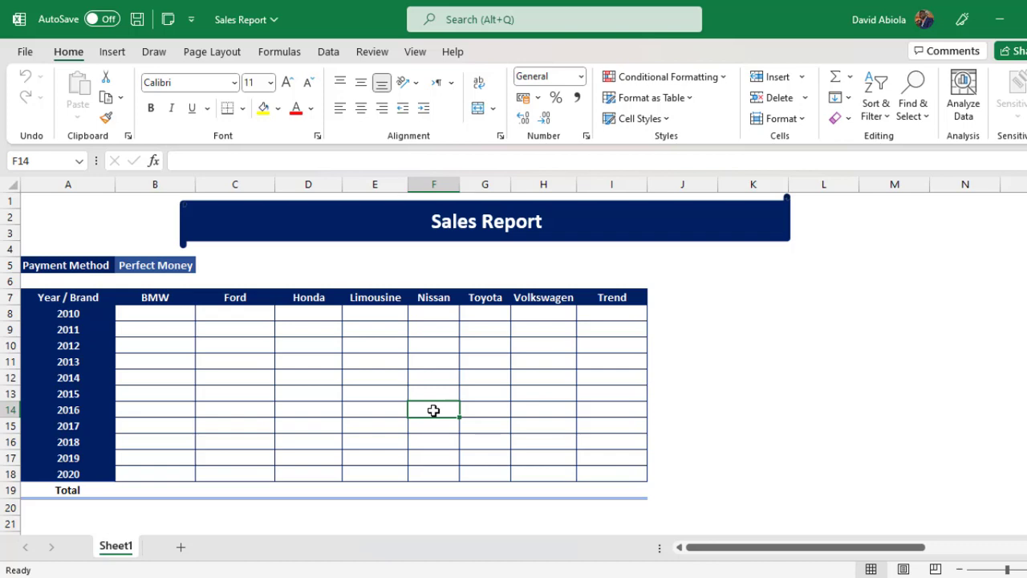
# - Tile the Sales Report and Sales Data windows side by side with View > Arrange All
pyautogui.click(415, 53)
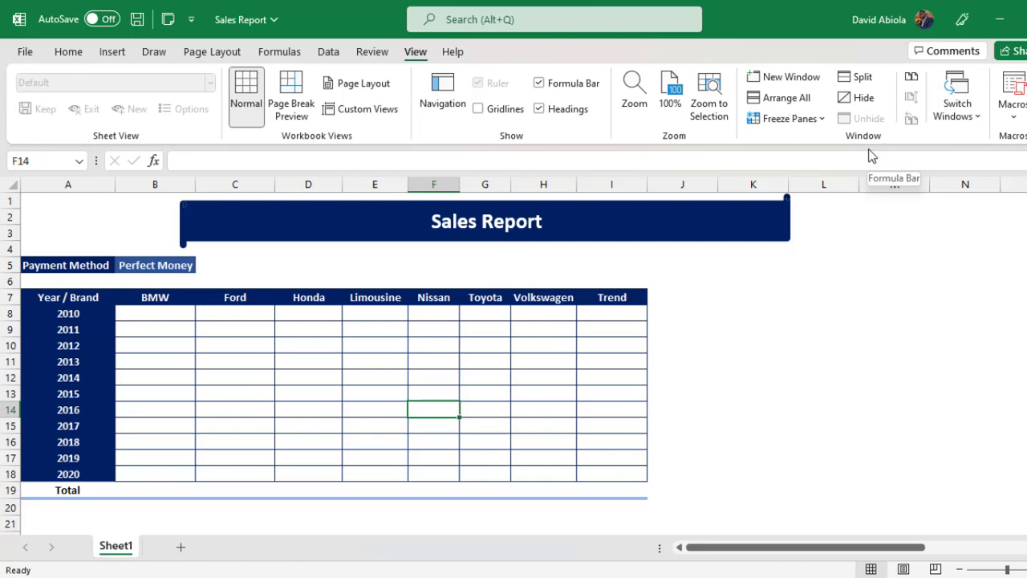
pyautogui.click(797, 100)
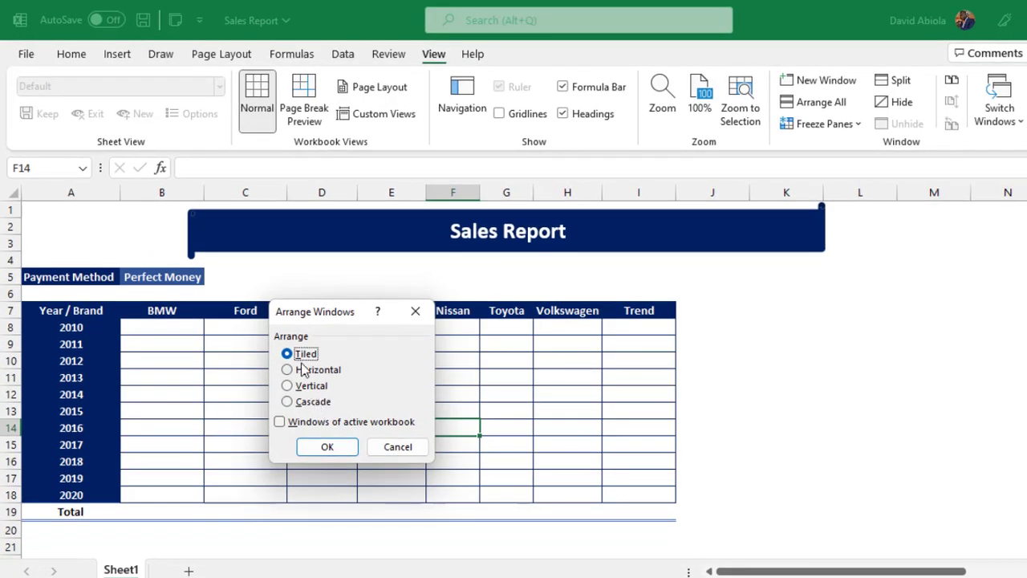
pyautogui.click(318, 447)
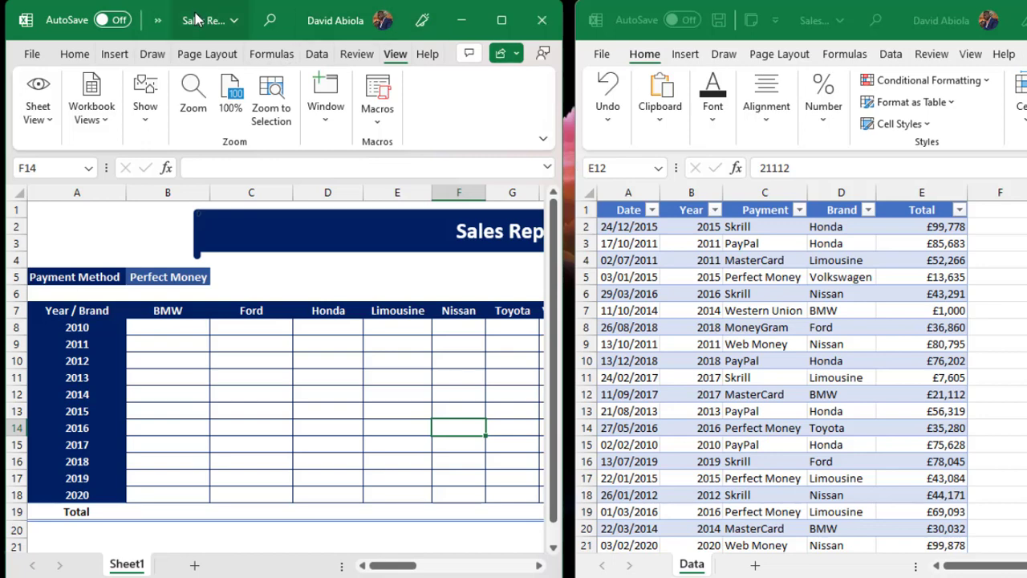
# - In B8, begin =SUMIFS( with Sales Data's Table1[Total] column as the sum range
pyautogui.click(155, 327)
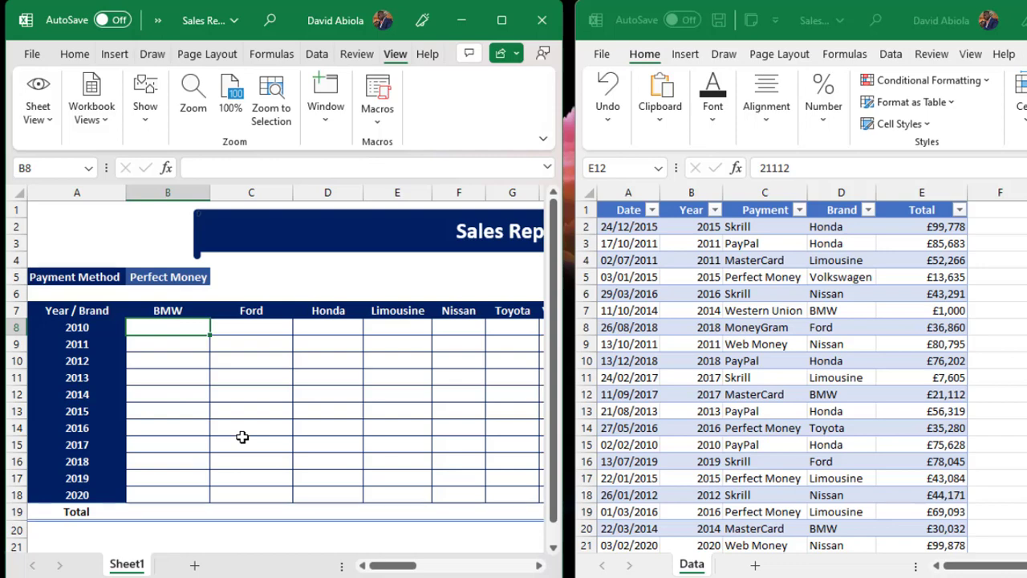
pyautogui.write('=')
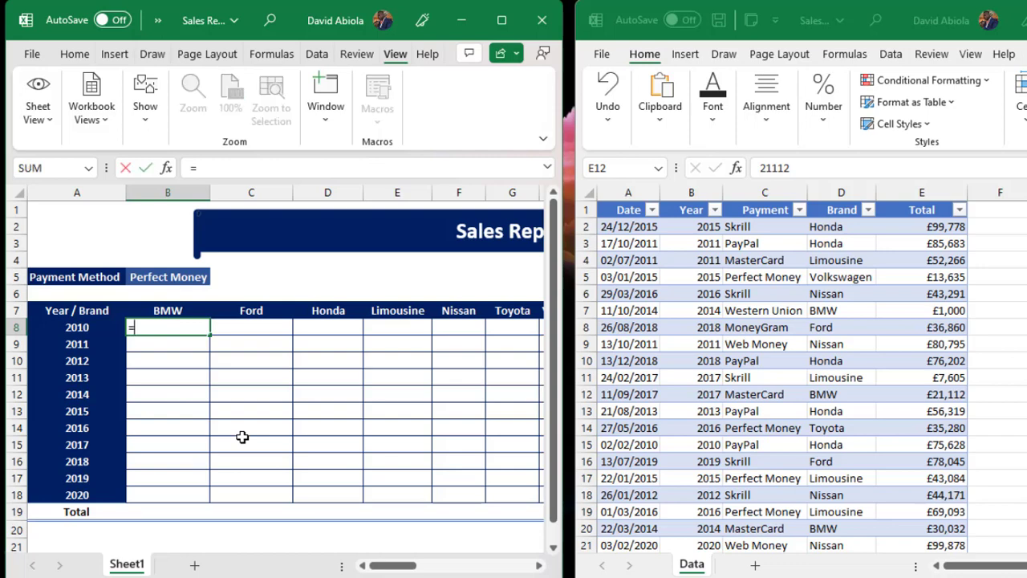
pyautogui.write('sumi')
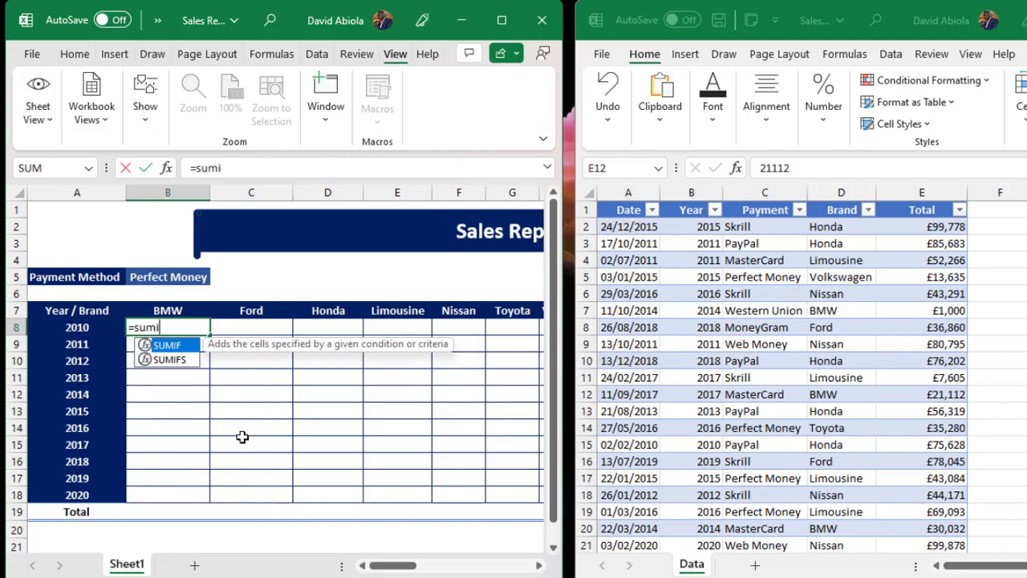
pyautogui.press('Down')
pyautogui.press('Tab')
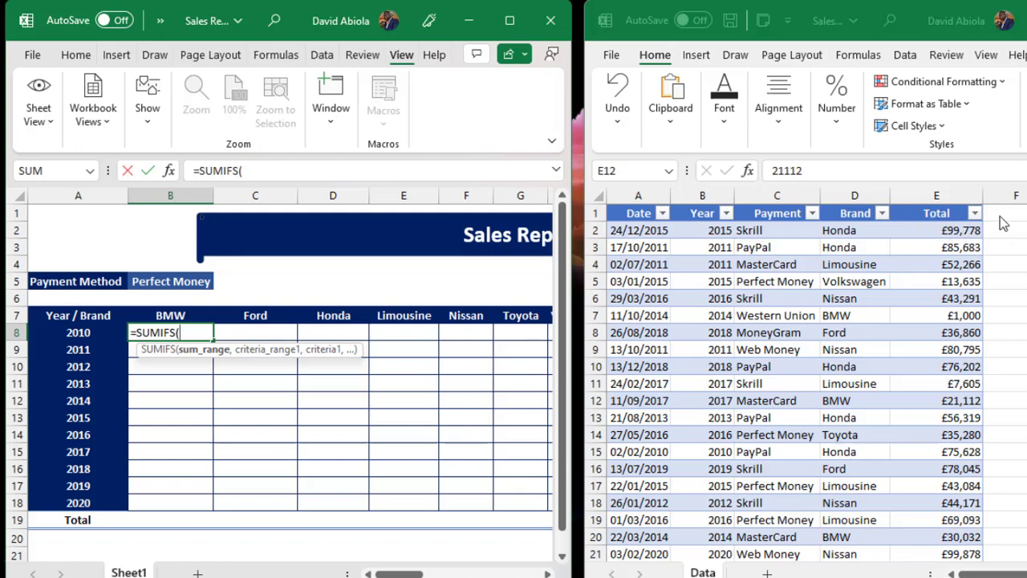
pyautogui.click(939, 262)
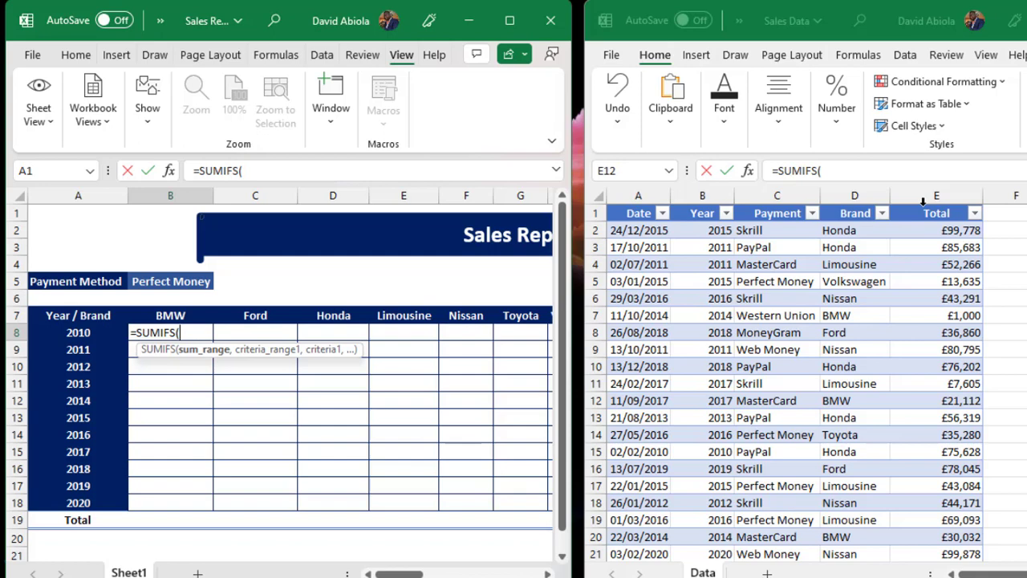
pyautogui.click(923, 201)
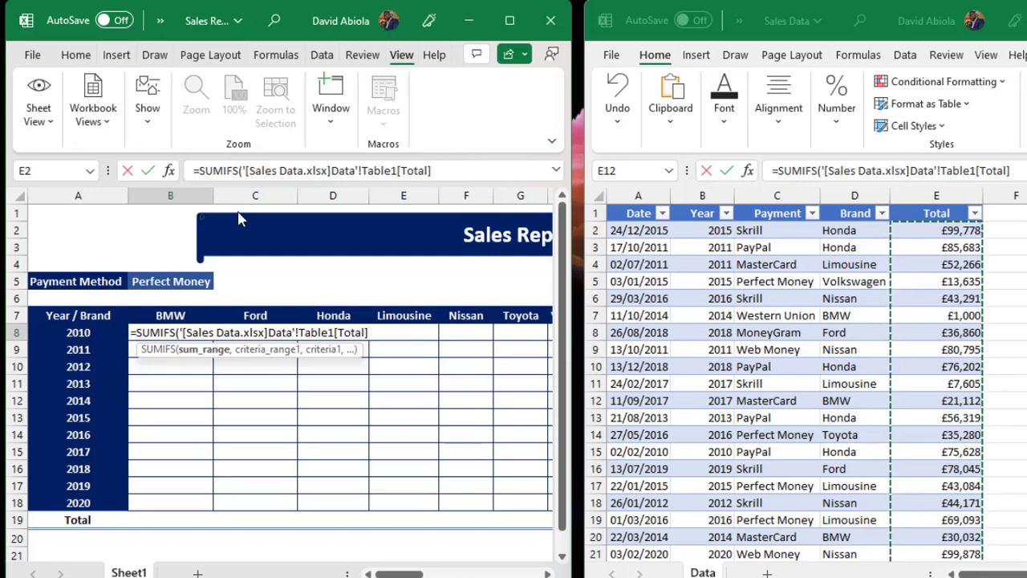
# - Highlight the workbook, sheet, table and column parts of the '[Sales Data.xlsx]Data'!Table1[Total] reference
pyautogui.moveTo(190, 336); pyautogui.dragTo(241, 336)
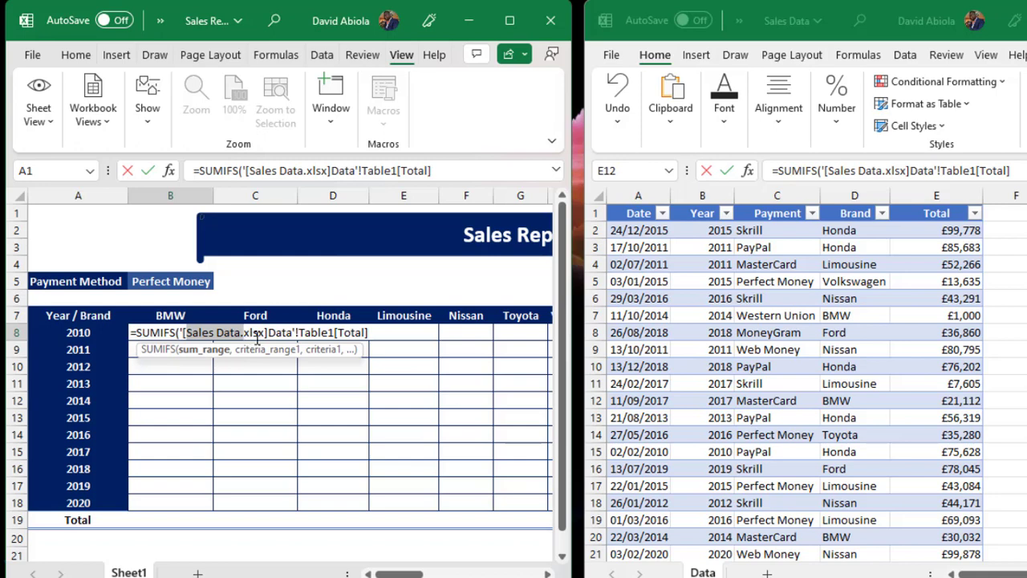
pyautogui.moveTo(270, 334); pyautogui.dragTo(293, 334)
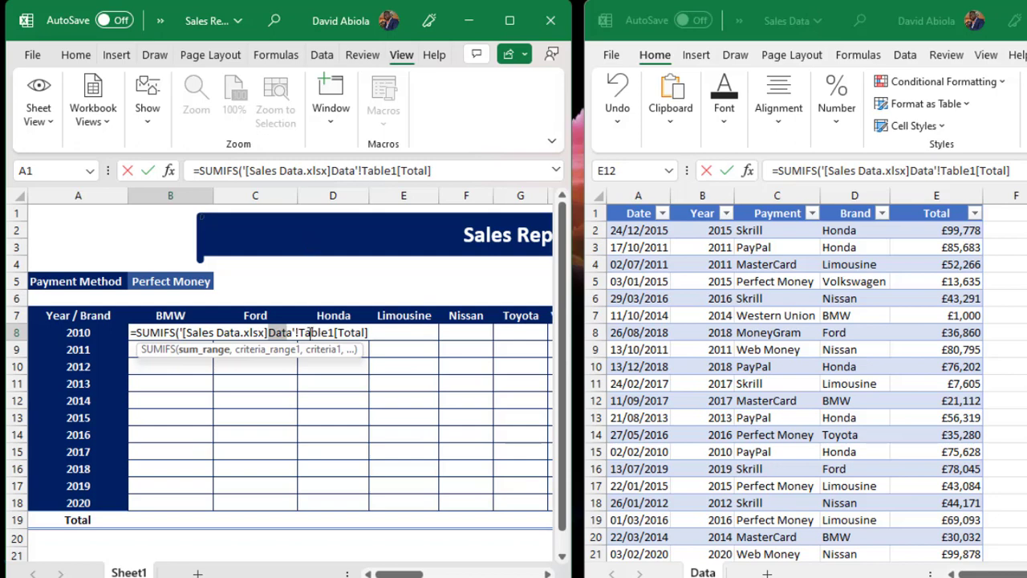
pyautogui.doubleClick(309, 332)
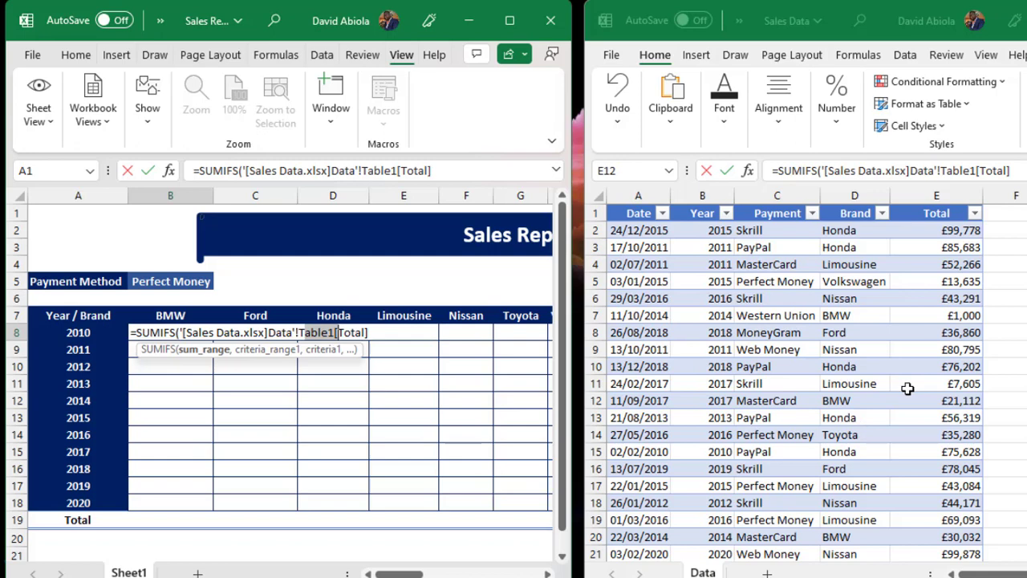
pyautogui.keyDown('shift'); pyautogui.click(357, 341); pyautogui.keyUp('shift')
pyautogui.moveTo(186, 335); pyautogui.dragTo(352, 336)
pyautogui.click(380, 333)
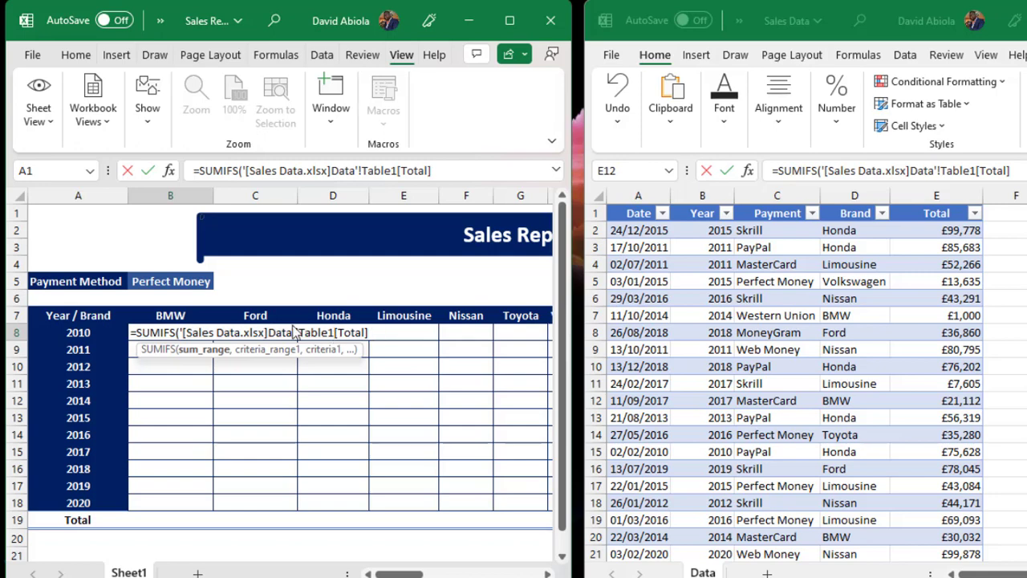
# - Add Table1's Year column as the first criteria range with years A8:A18 as its criteria
pyautogui.write(',')
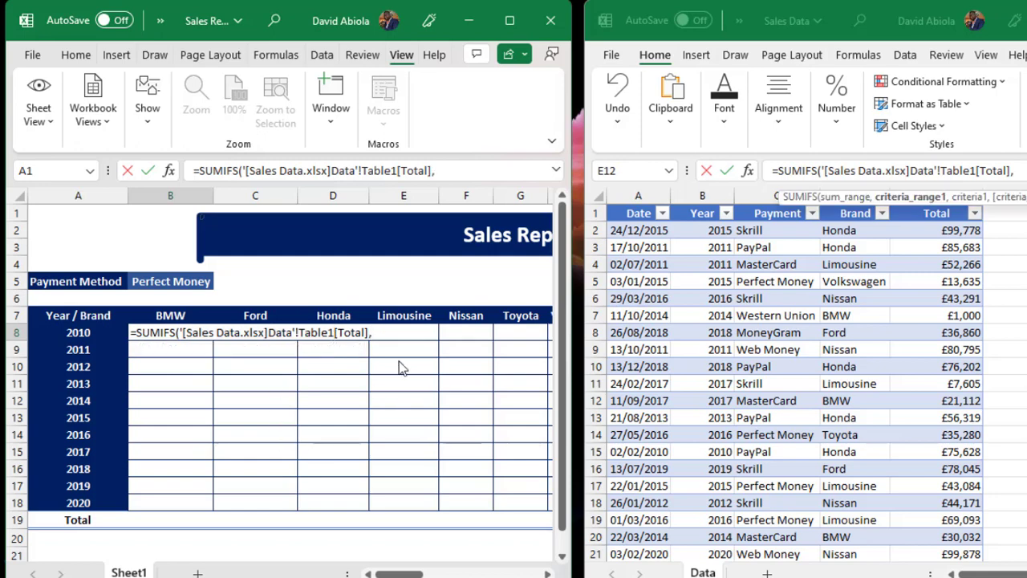
pyautogui.moveTo(971, 199); pyautogui.dragTo(361, 408)
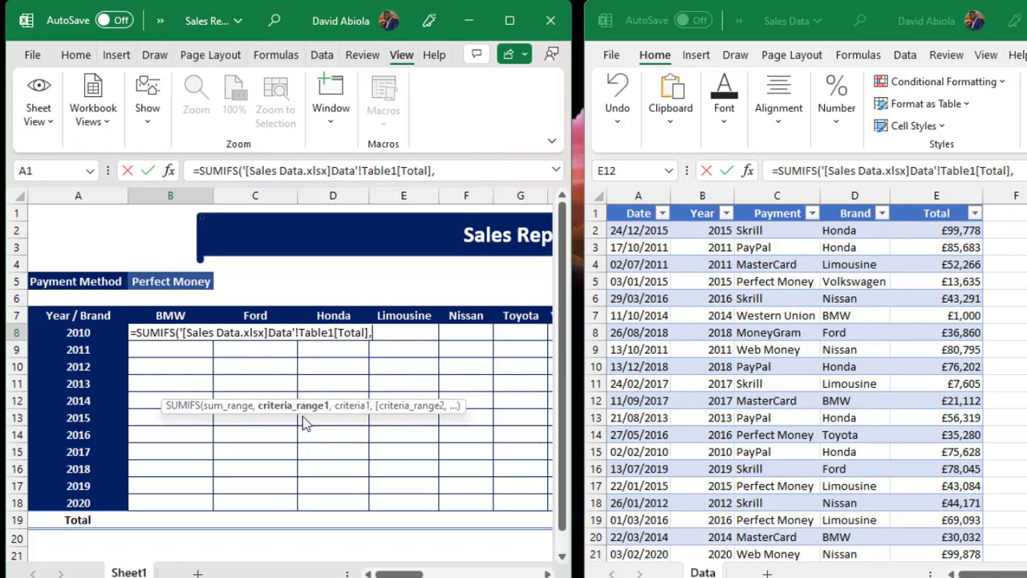
pyautogui.click(703, 207)
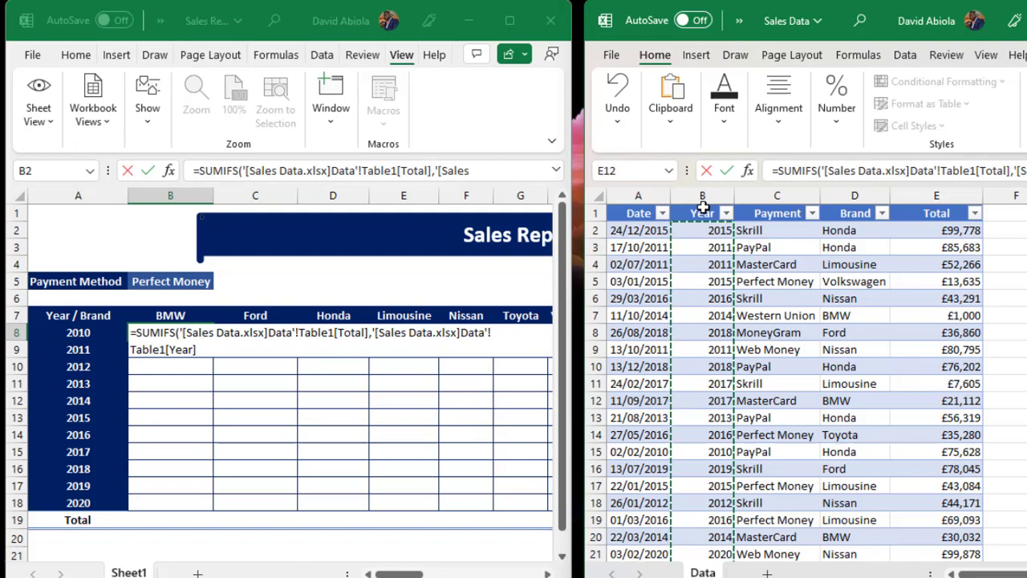
pyautogui.write(',')
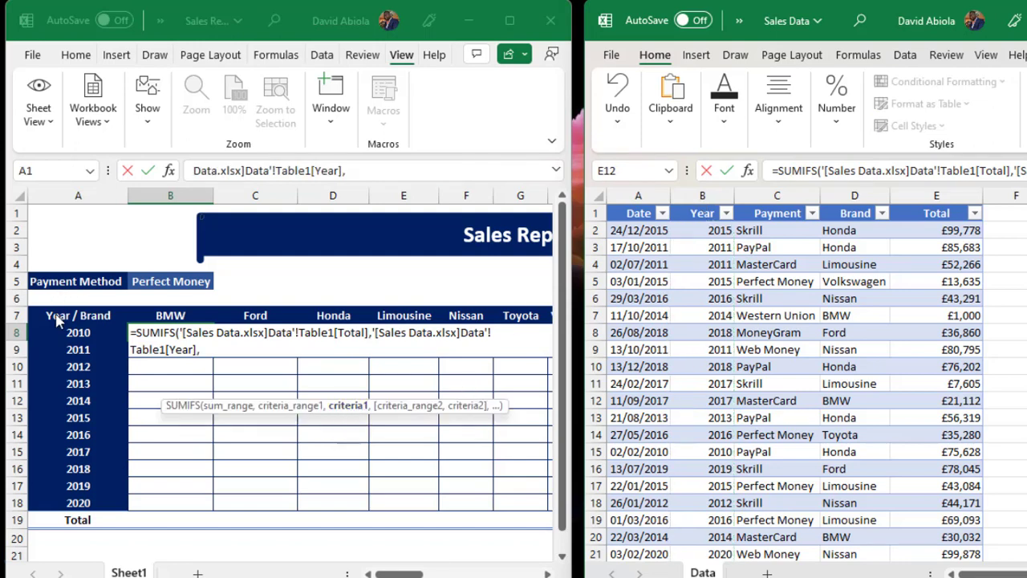
pyautogui.click(78, 337)
pyautogui.click(78, 333)
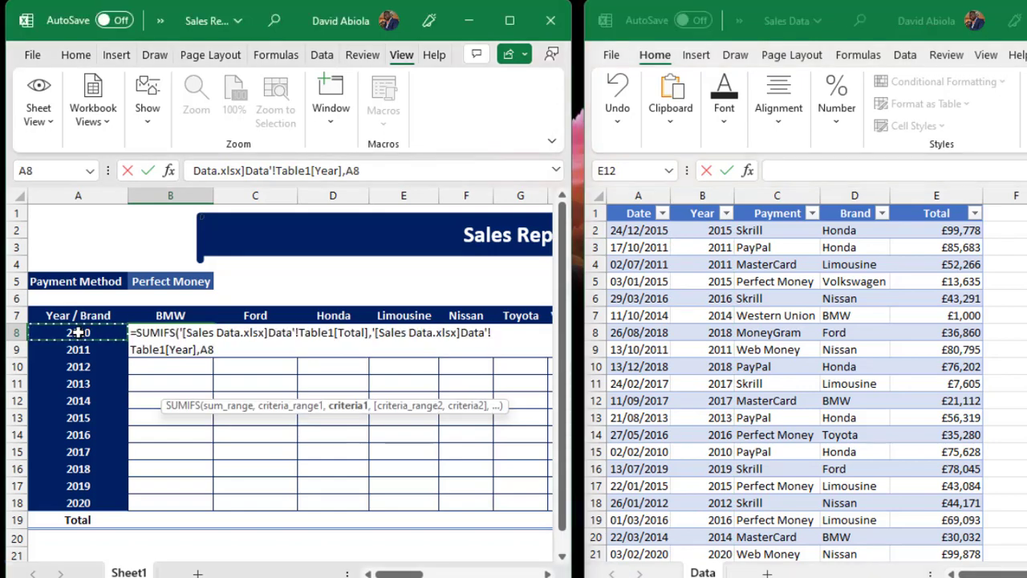
pyautogui.moveTo(78, 340); pyautogui.dragTo(93, 498)
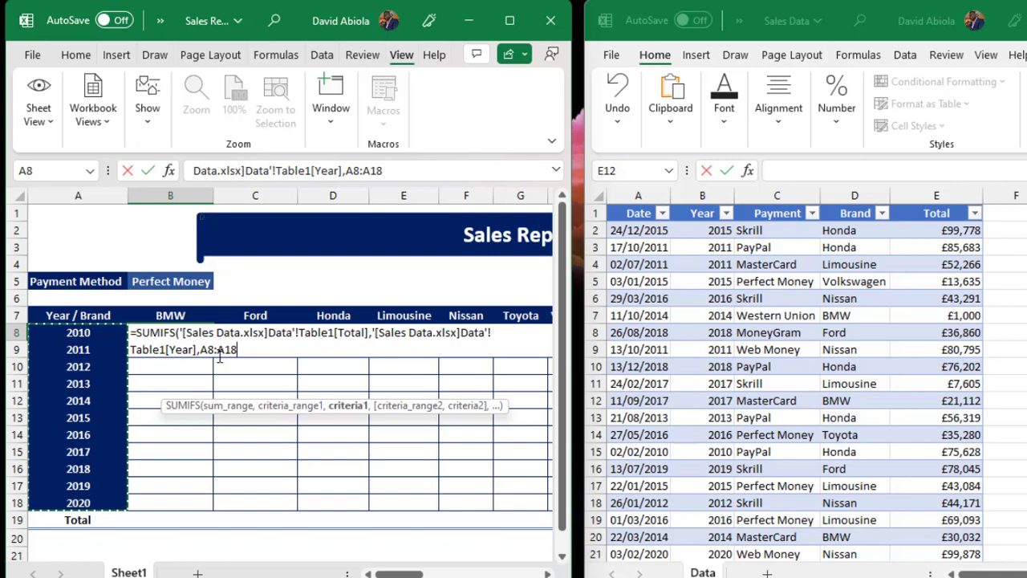
# - Add Table1's Brand column matched against brands B7:H7, close the formula and commit it
pyautogui.write(',')
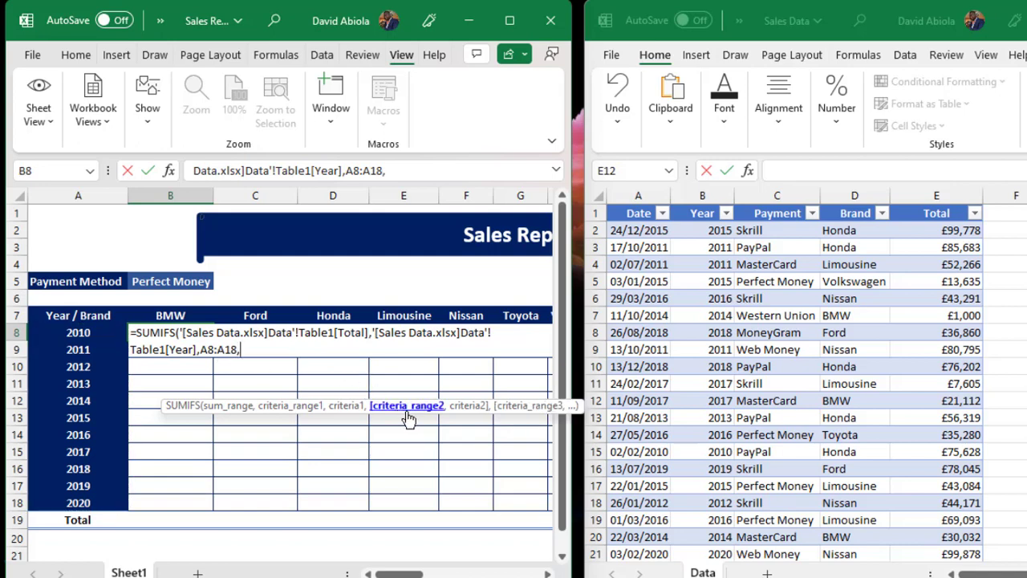
pyautogui.click(859, 225)
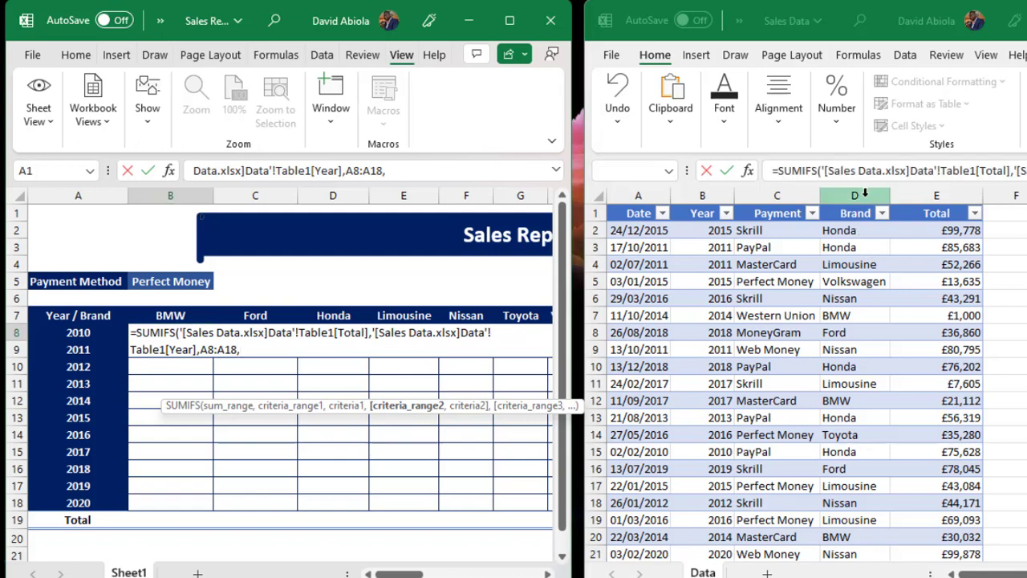
pyautogui.click(857, 202)
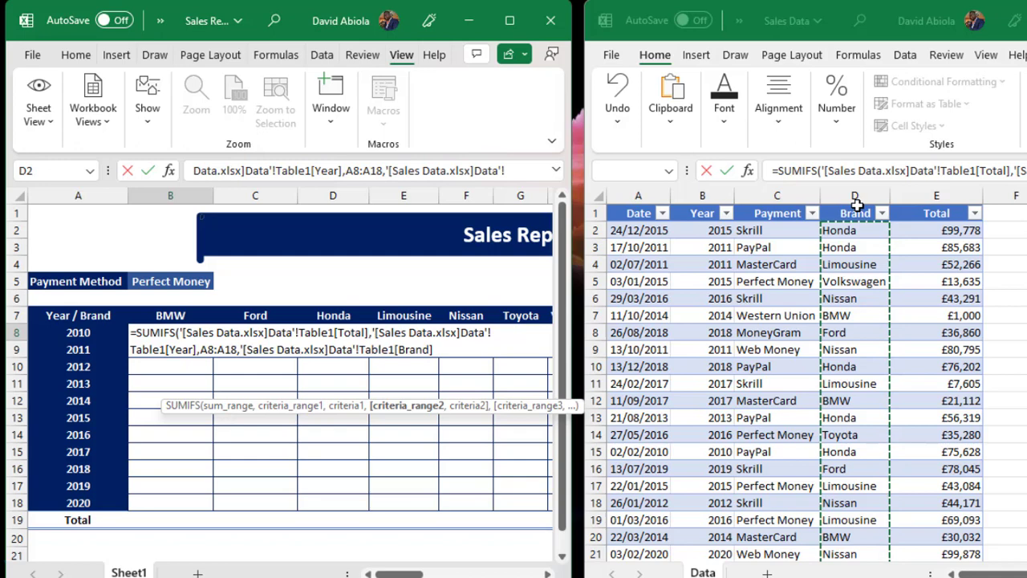
pyautogui.write(',')
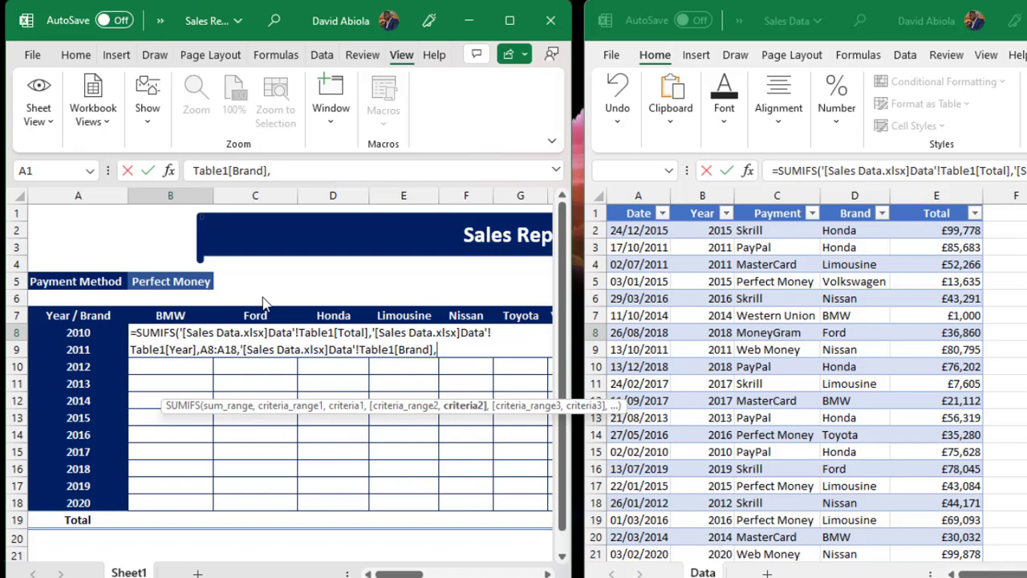
pyautogui.click(183, 315)
pyautogui.moveTo(183, 315); pyautogui.dragTo(420, 317)
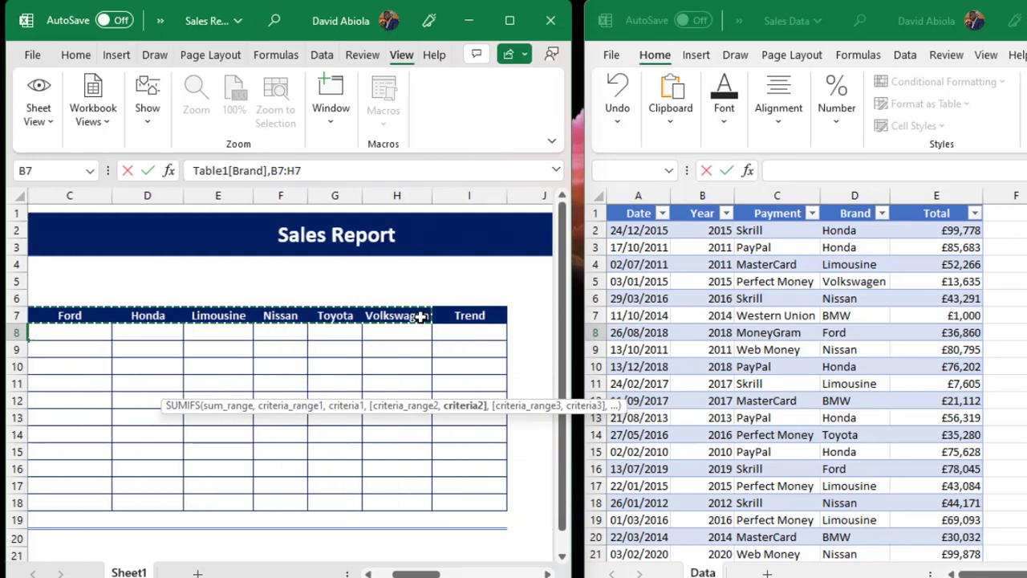
pyautogui.write(')')
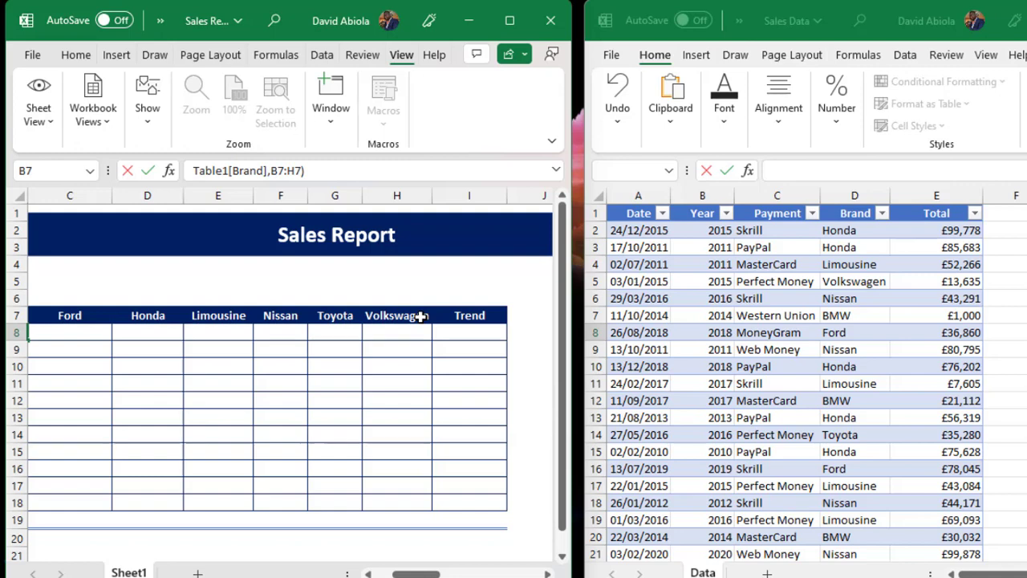
pyautogui.press('Return')
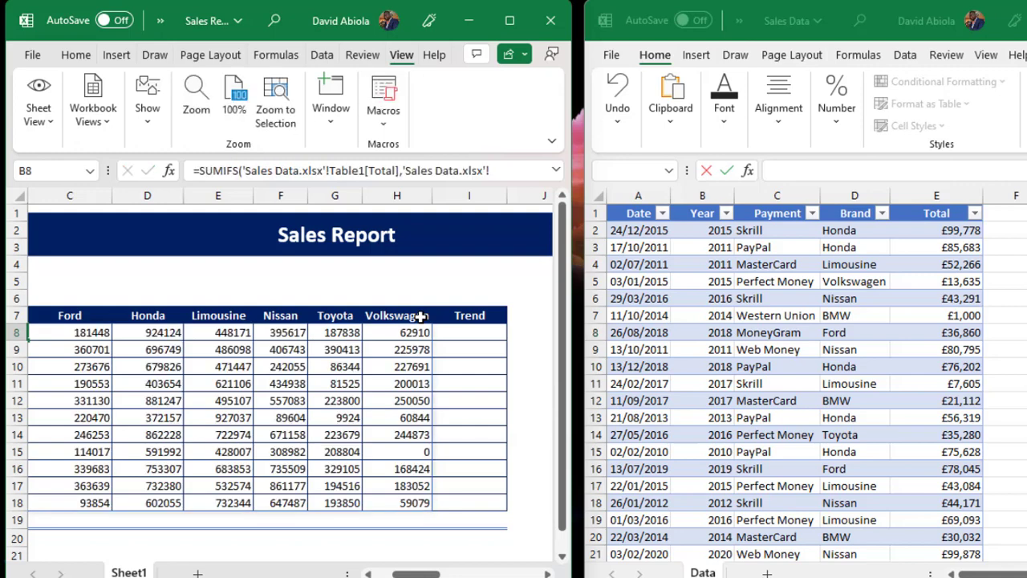
# - Format B8:H18 as pound currency with no decimals and maximize the Sales Report window
pyautogui.press('Left')
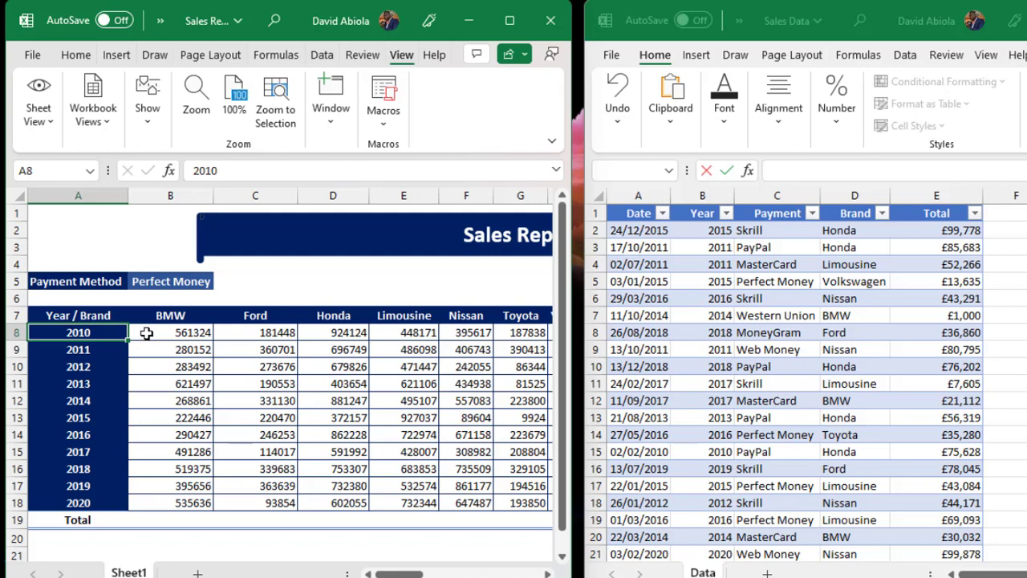
pyautogui.moveTo(146, 332); pyautogui.dragTo(413, 499)
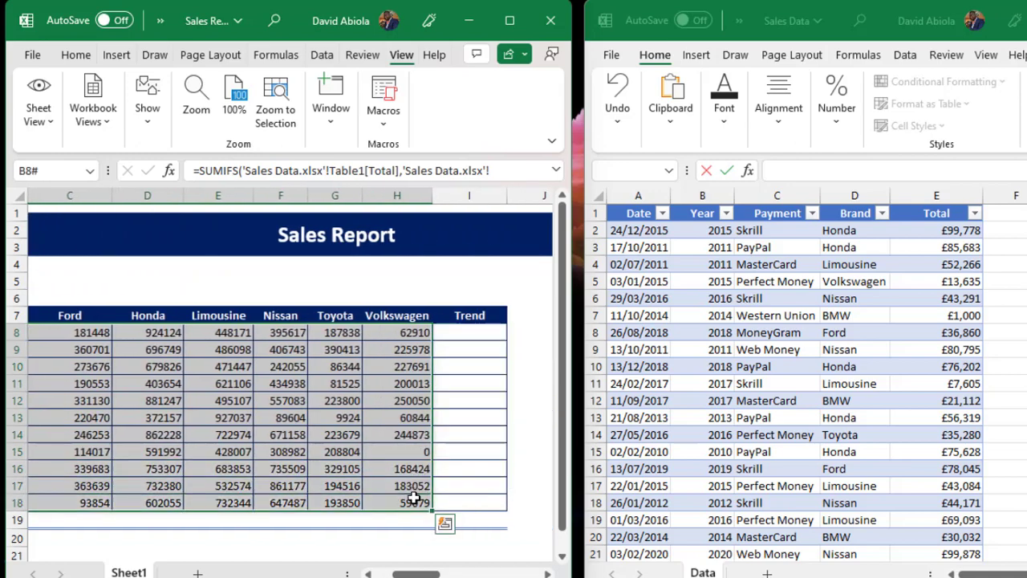
pyautogui.hotkey('ctrl', 'shift', '4')
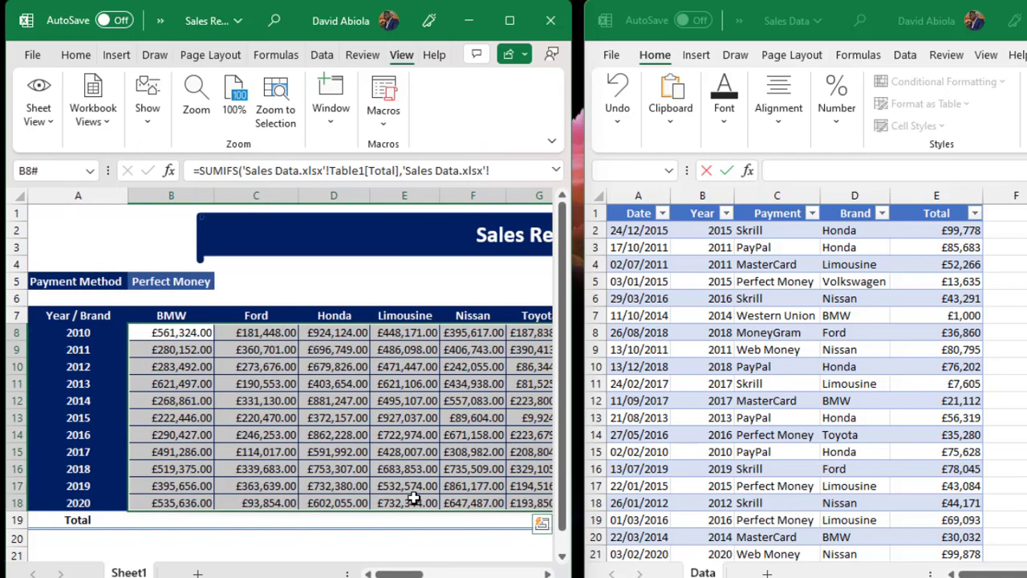
pyautogui.click(76, 56)
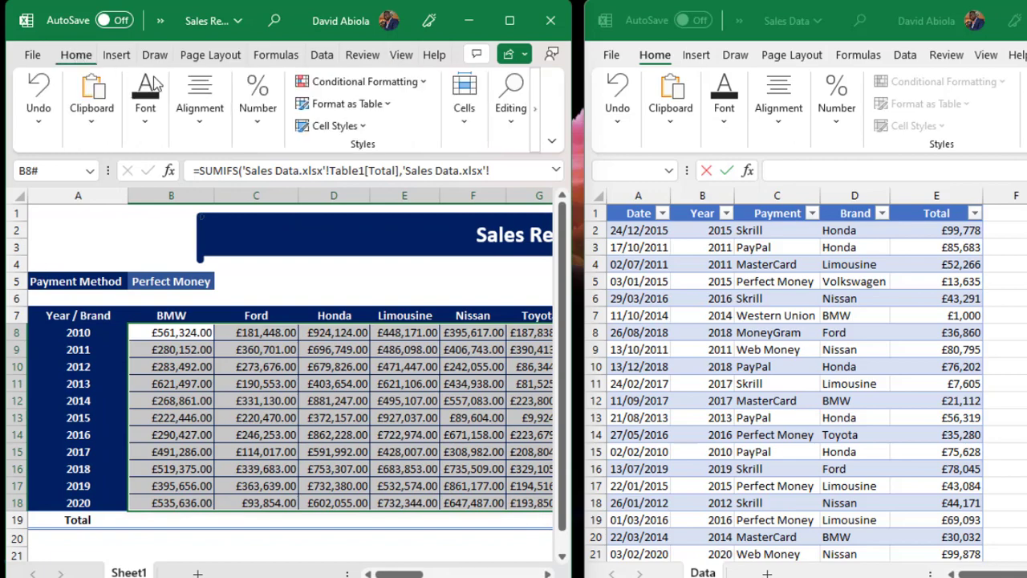
pyautogui.click(265, 123)
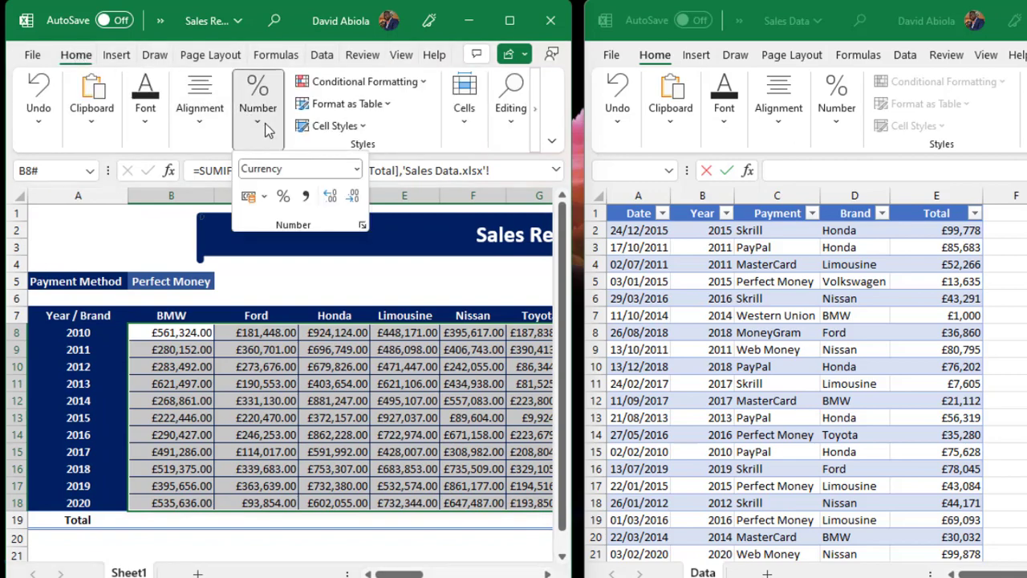
pyautogui.click(354, 196)
pyautogui.click(354, 197)
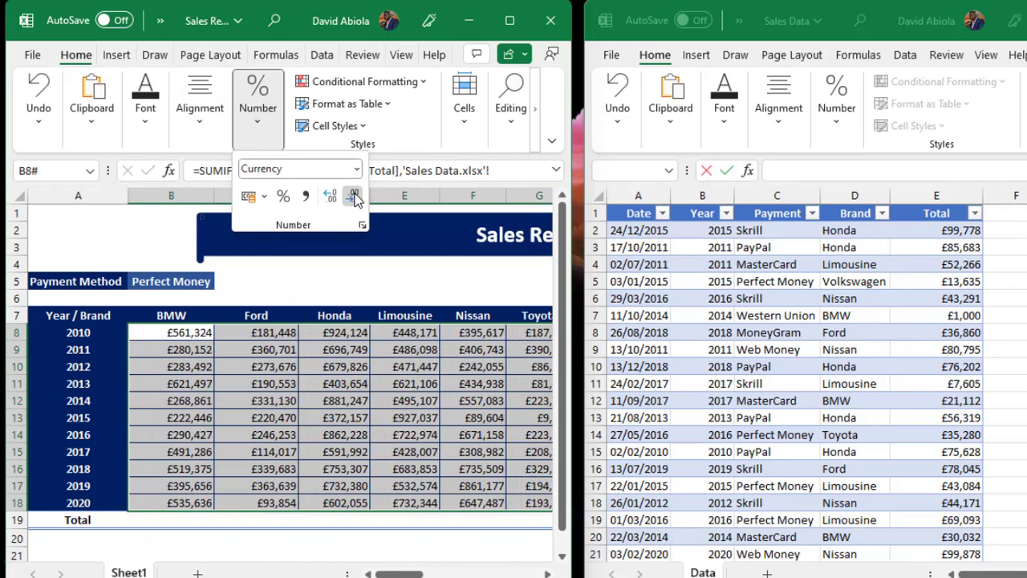
pyautogui.click(511, 30)
pyautogui.click(511, 31)
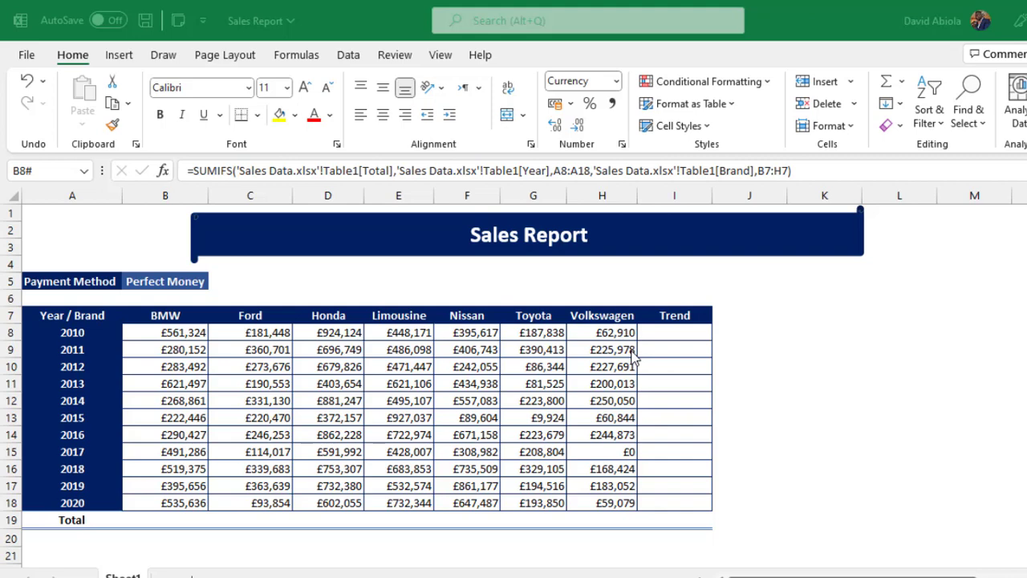
# - Select the first Trend cell I8 and show the Insert commands
pyautogui.click(688, 331)
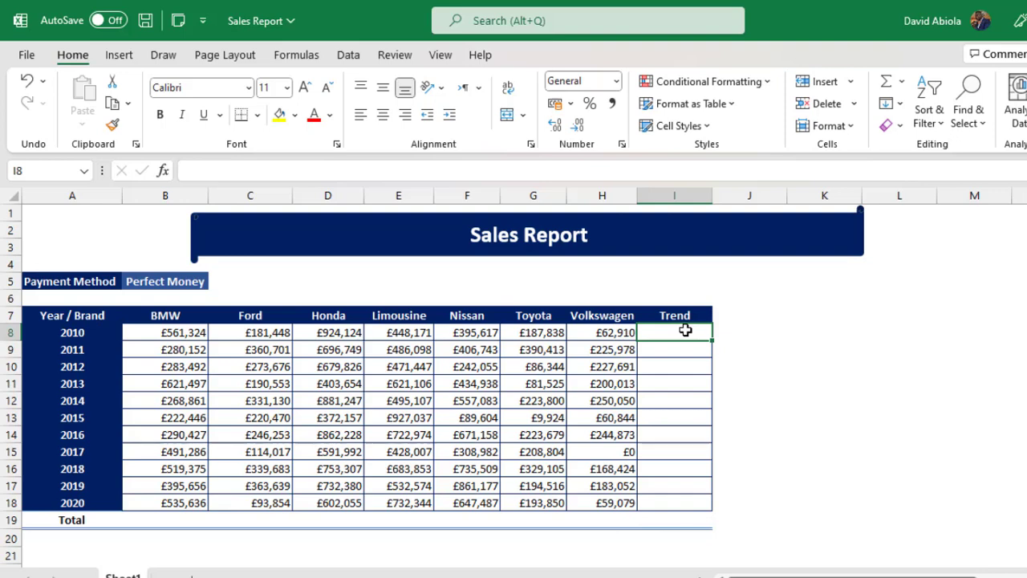
pyautogui.click(119, 56)
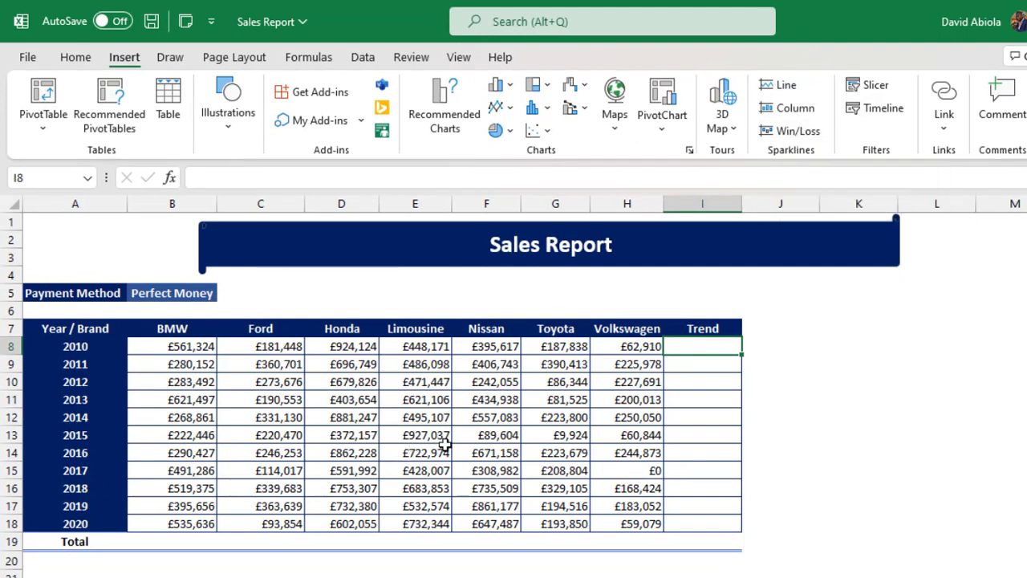
# - Create a column sparkline at $I$8 using the 2010 totals B8:H8 as data
pyautogui.click(797, 110)
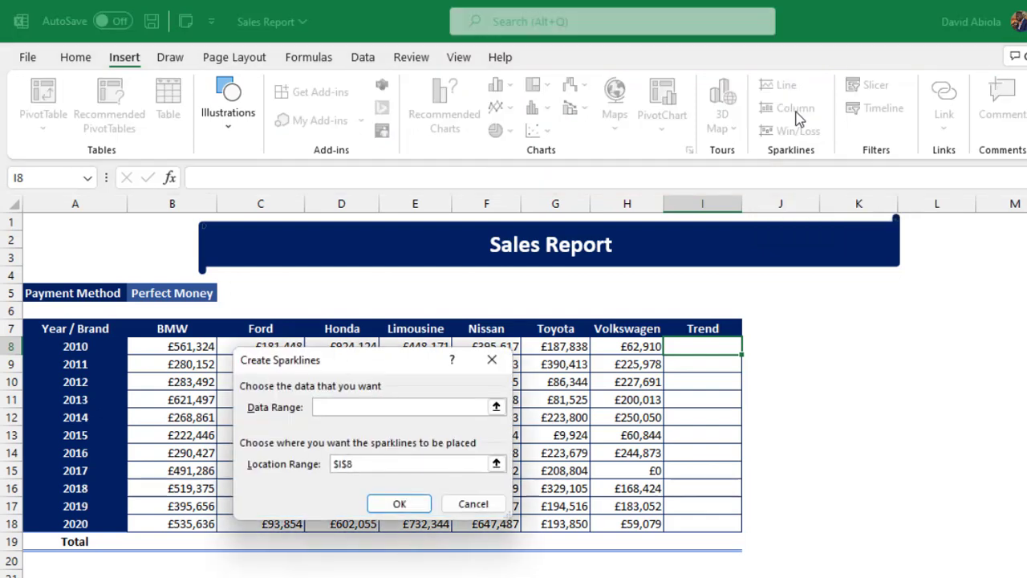
pyautogui.moveTo(351, 361); pyautogui.dragTo(281, 126)
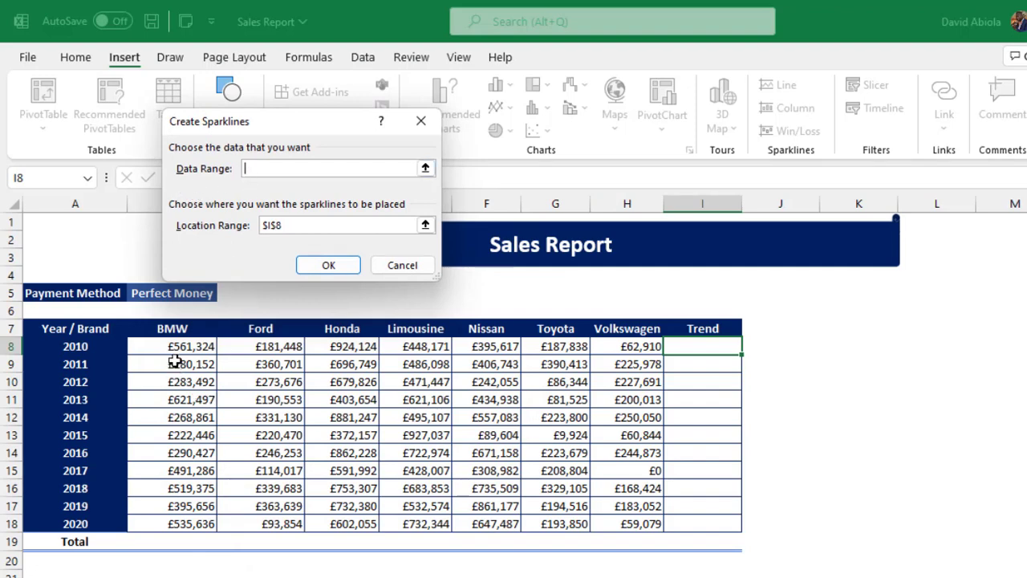
pyautogui.moveTo(170, 351); pyautogui.dragTo(618, 342)
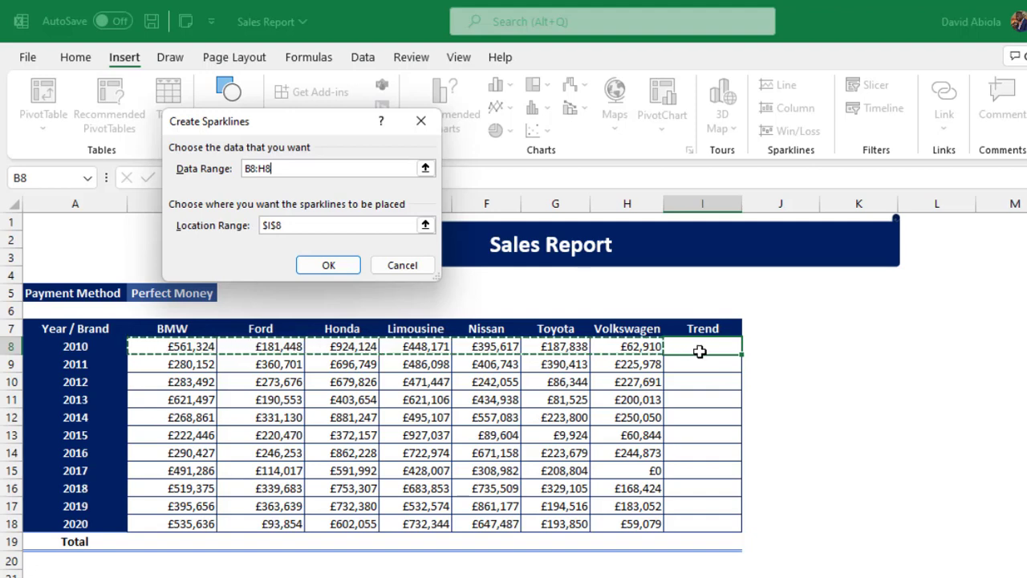
pyautogui.click(341, 268)
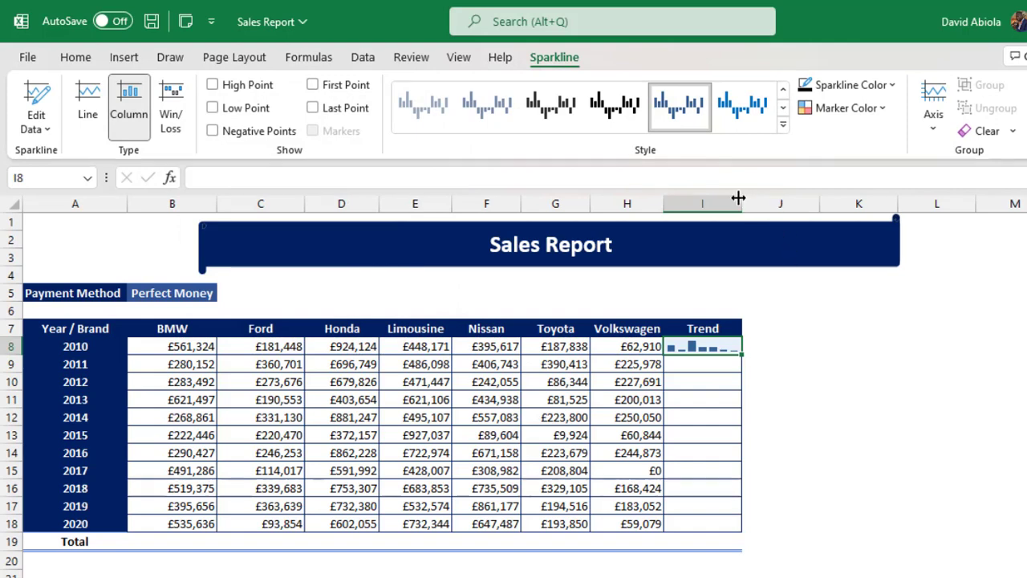
# - Widen the Trend column and fill the column sparklines down from I8 to I18
pyautogui.moveTo(740, 203); pyautogui.dragTo(822, 209)
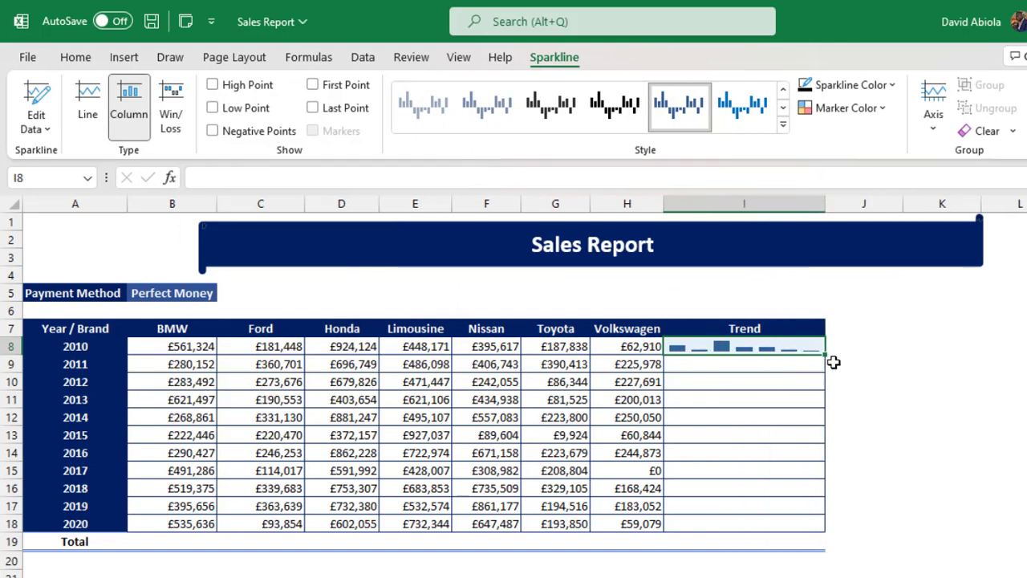
pyautogui.moveTo(826, 356); pyautogui.dragTo(816, 531)
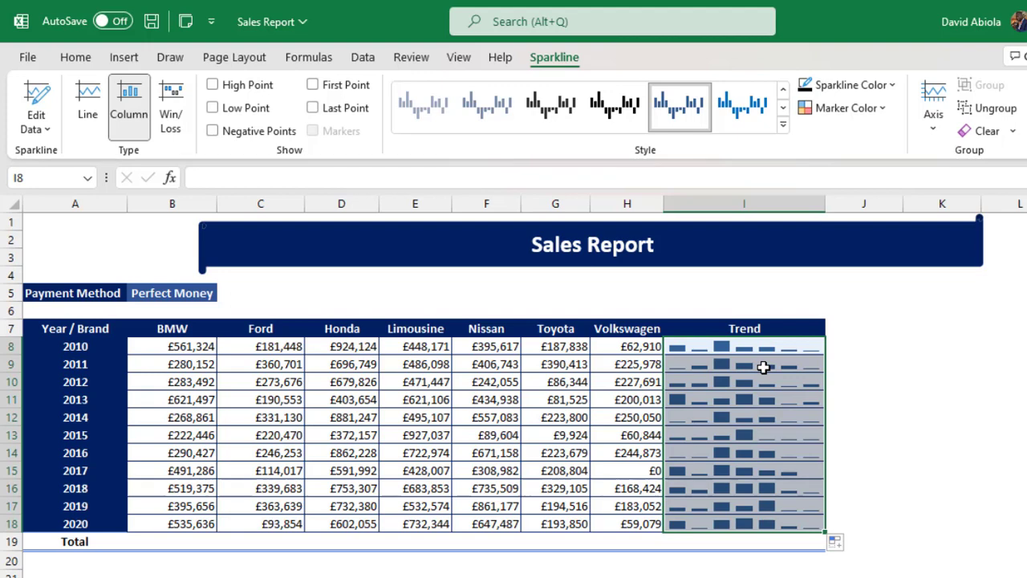
pyautogui.click(91, 106)
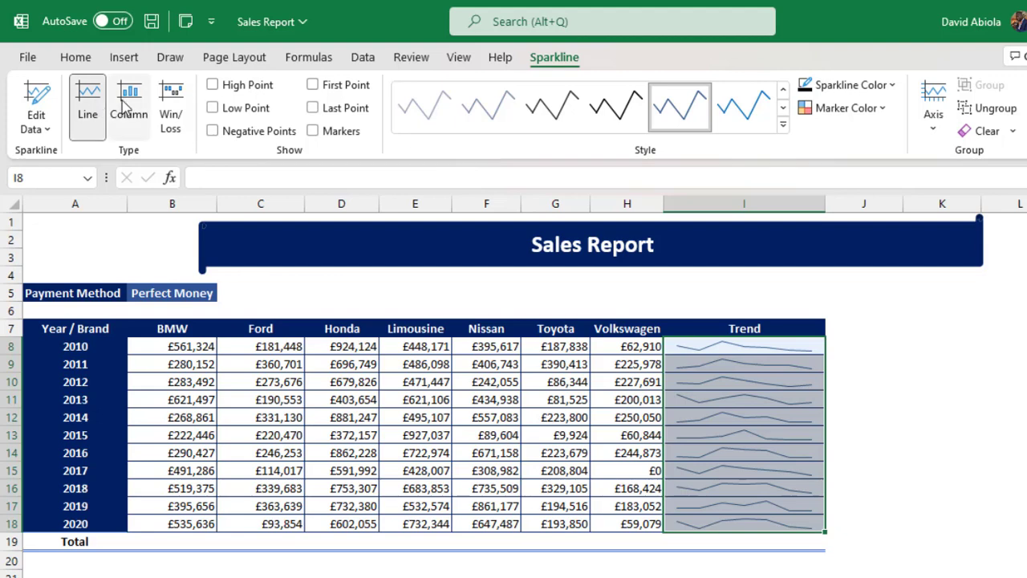
pyautogui.click(125, 107)
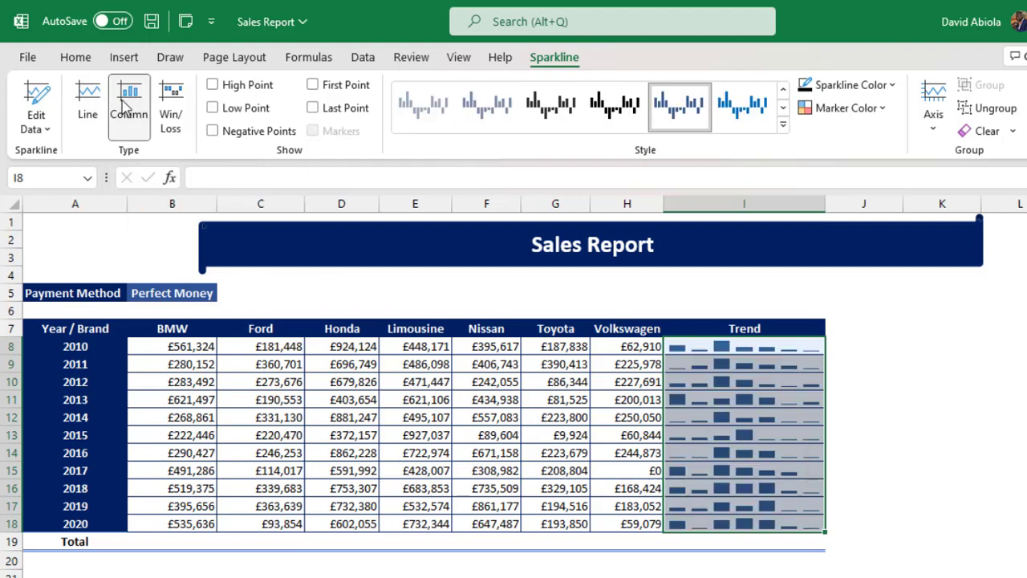
# - Show high and low points and apply a blue sparkline style with dark markers
pyautogui.click(212, 85)
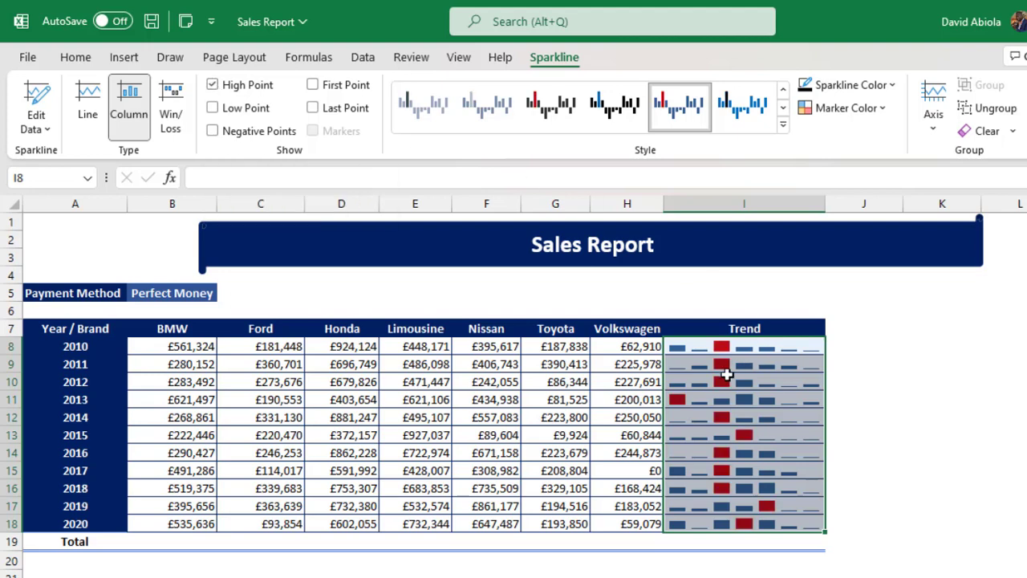
pyautogui.click(213, 108)
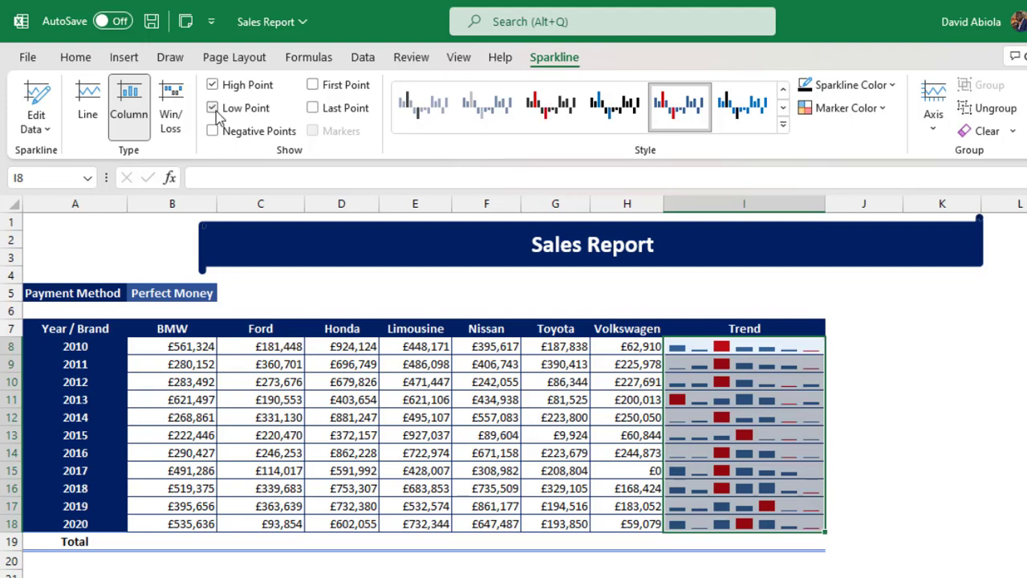
pyautogui.click(762, 116)
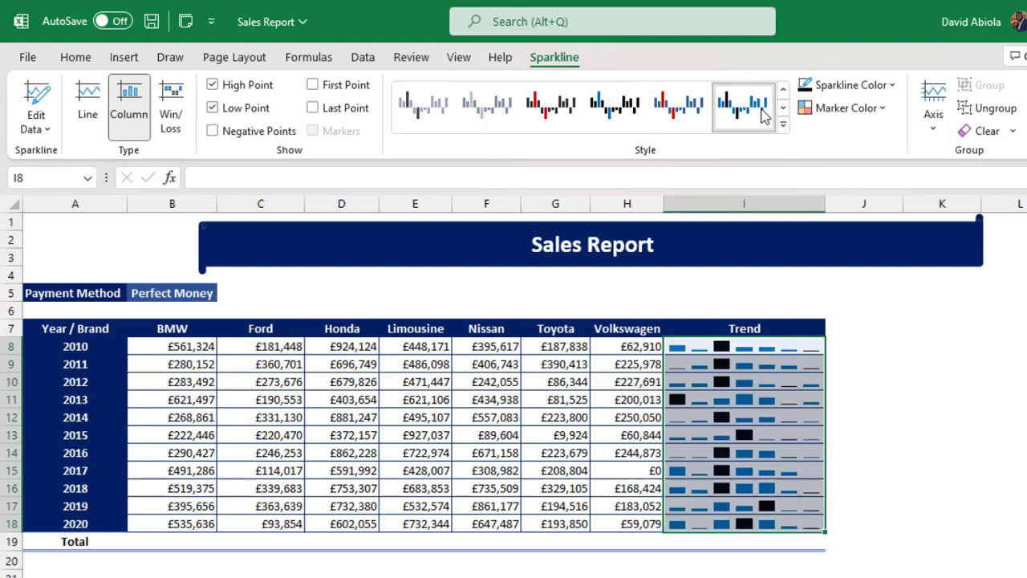
# - Colour the Trend sparklines red and their high-point markers dark blue
pyautogui.click(888, 87)
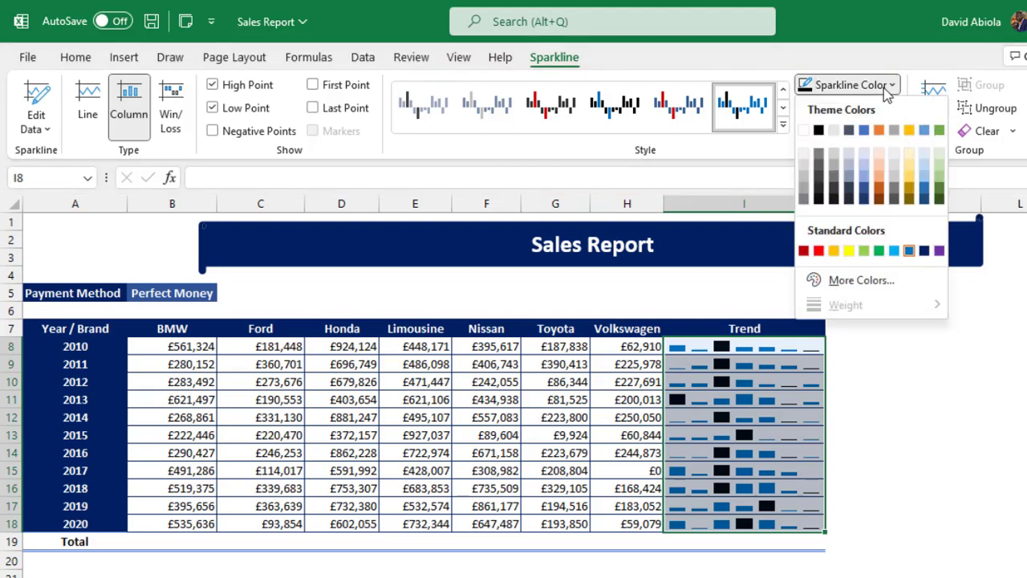
pyautogui.click(818, 252)
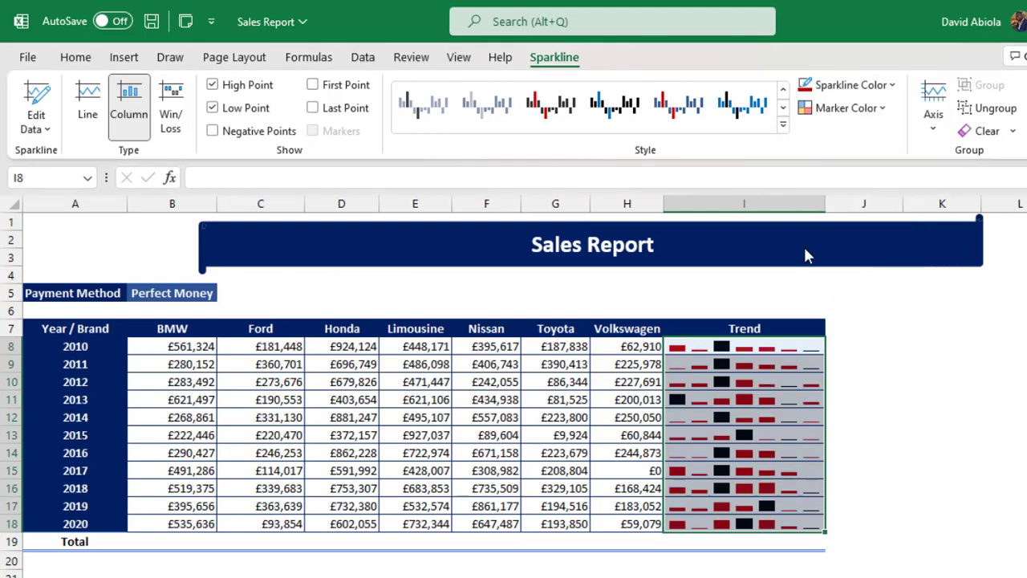
pyautogui.click(874, 112)
pyautogui.moveTo(859, 187)
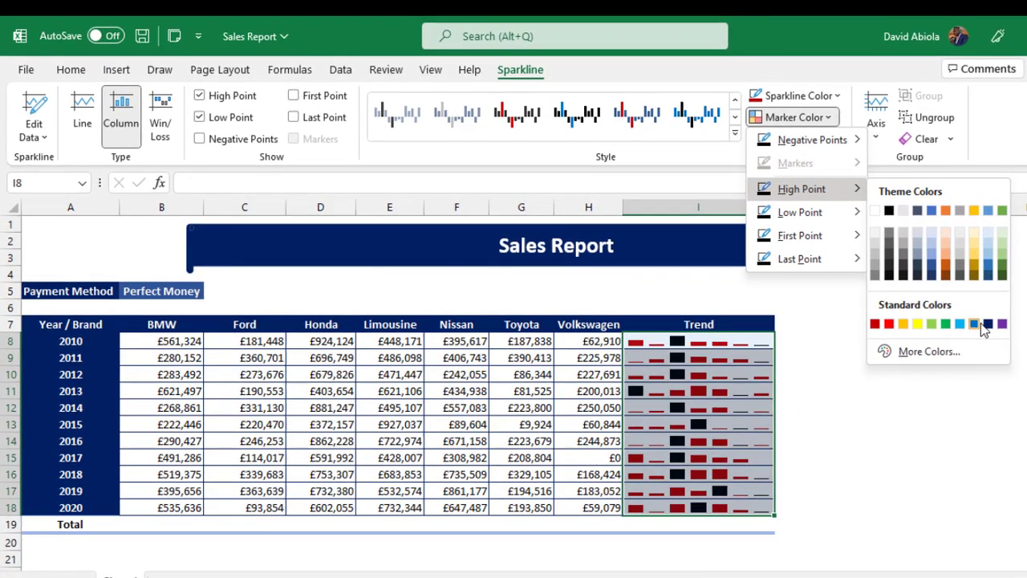
pyautogui.click(985, 324)
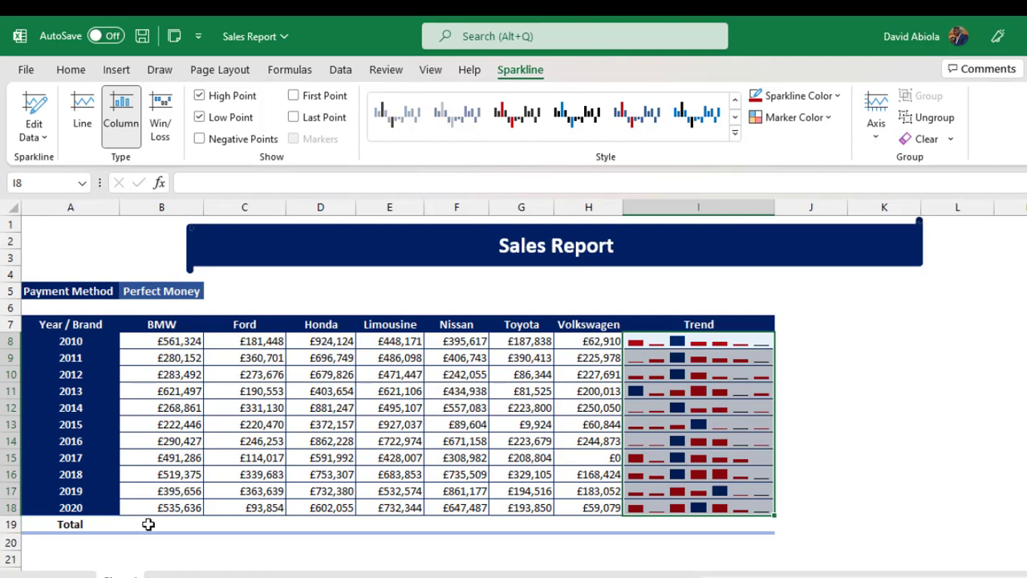
# - AutoSum B19:H19, giving brand totals from £4,470,152 for BMW to £1,682,914 for Volkswagen
pyautogui.moveTo(147, 525); pyautogui.dragTo(601, 522)
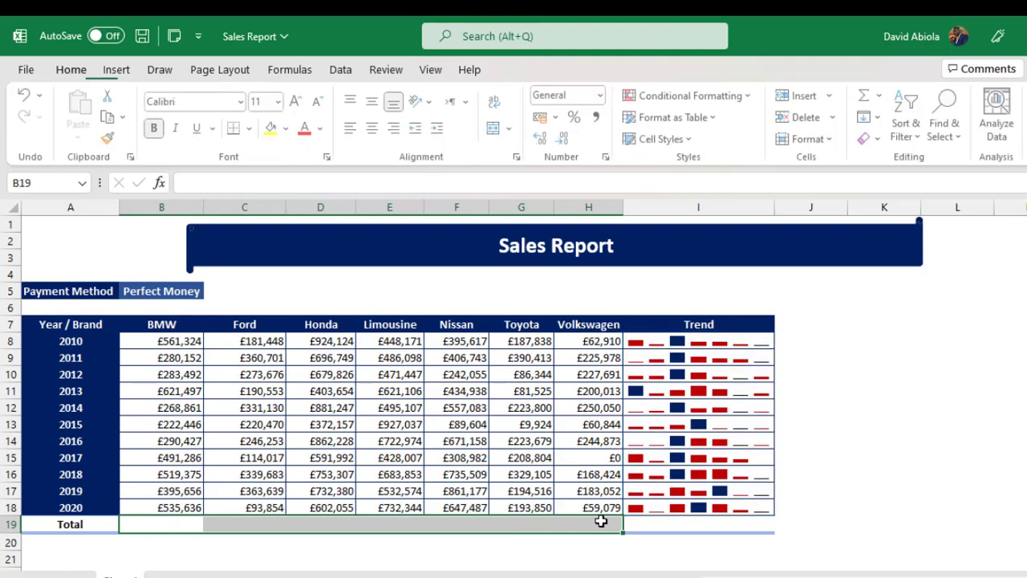
pyautogui.hotkey('alt', '=')
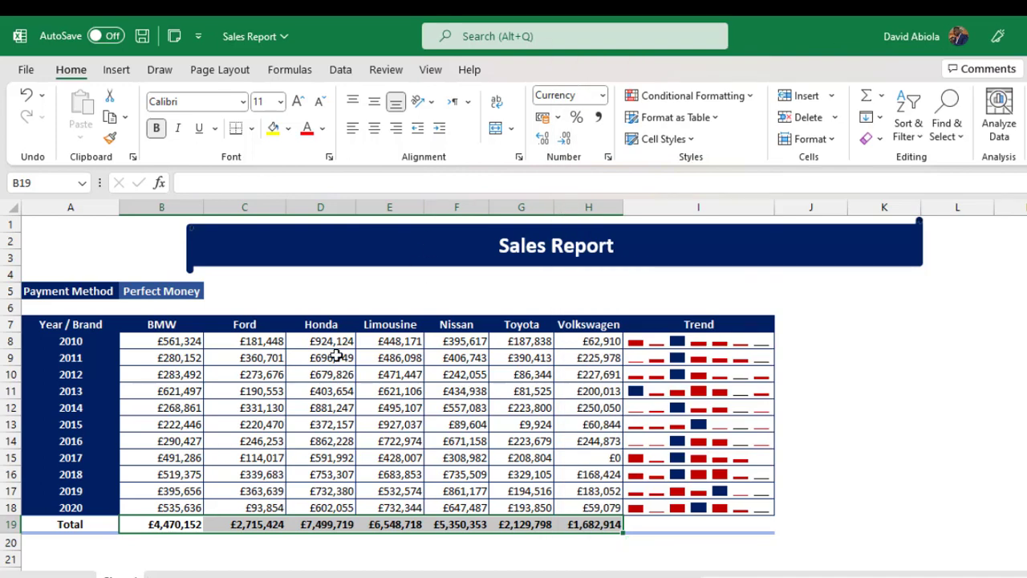
pyautogui.click(180, 341)
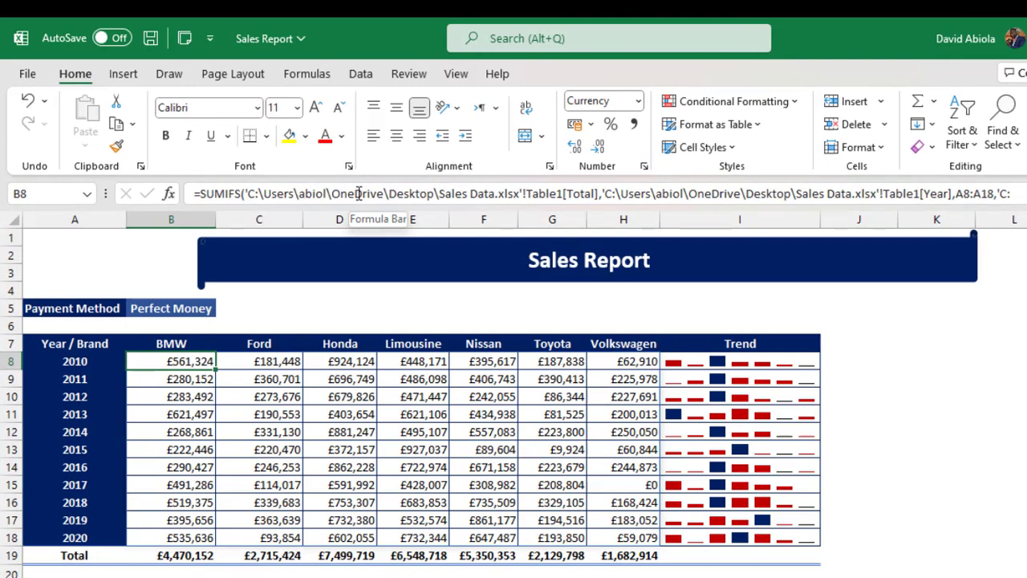
pyautogui.hotkey('ctrl', 'shift', 'u')
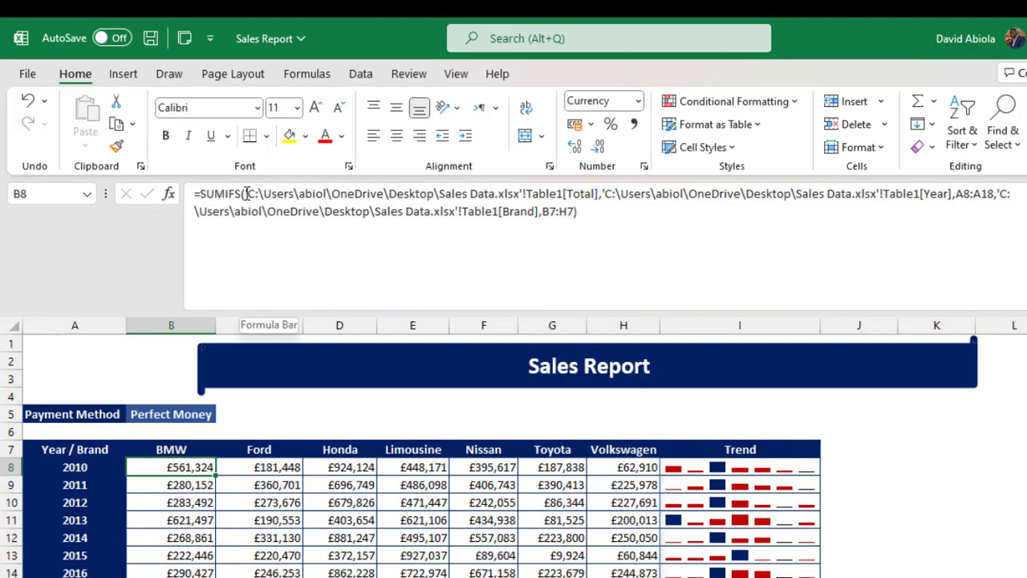
pyautogui.moveTo(247, 193); pyautogui.dragTo(342, 194)
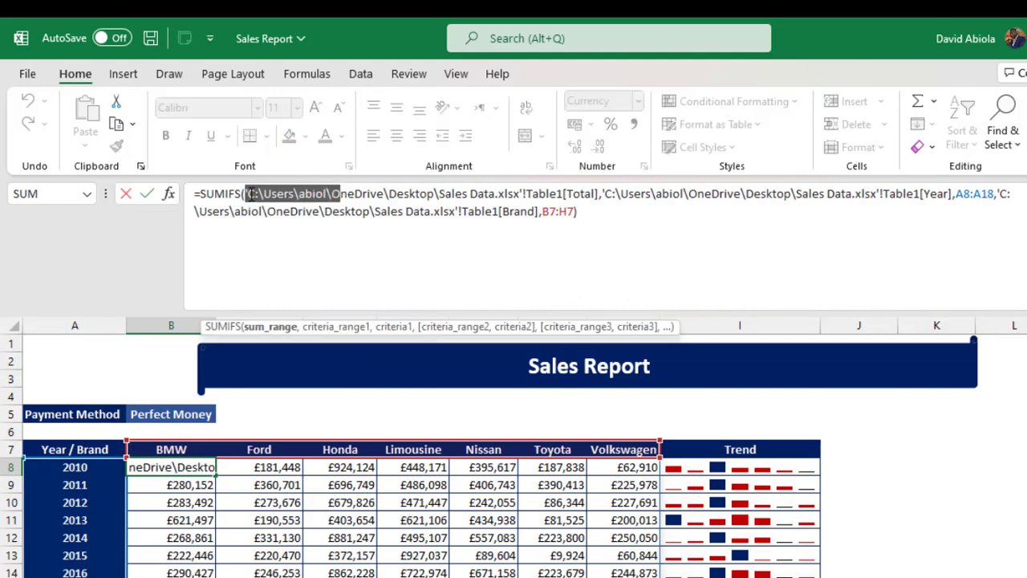
pyautogui.click(273, 195)
pyautogui.moveTo(270, 194); pyautogui.dragTo(552, 188)
pyautogui.click(352, 193)
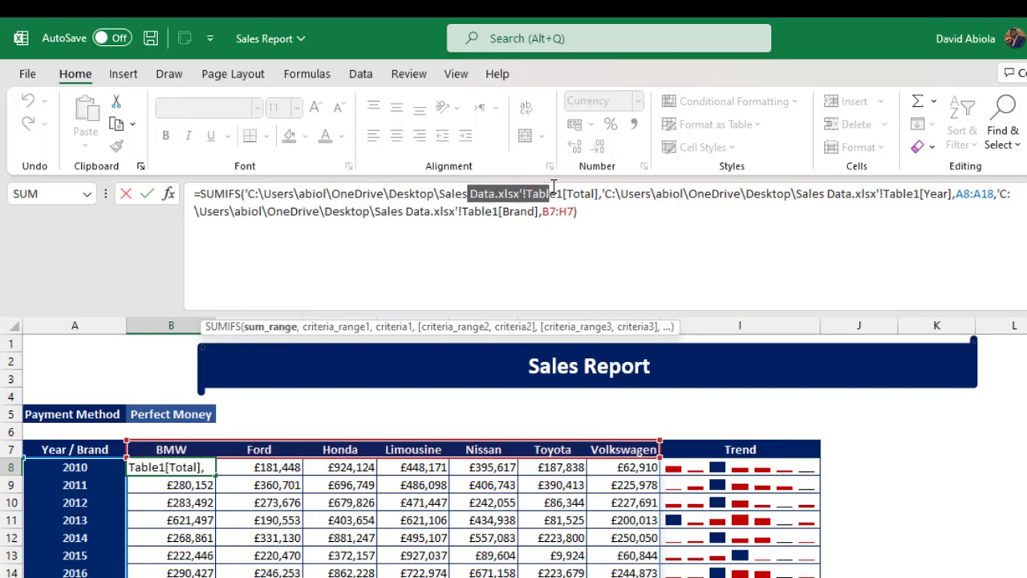
pyautogui.hotkey('ctrl', 'shift', 'u')
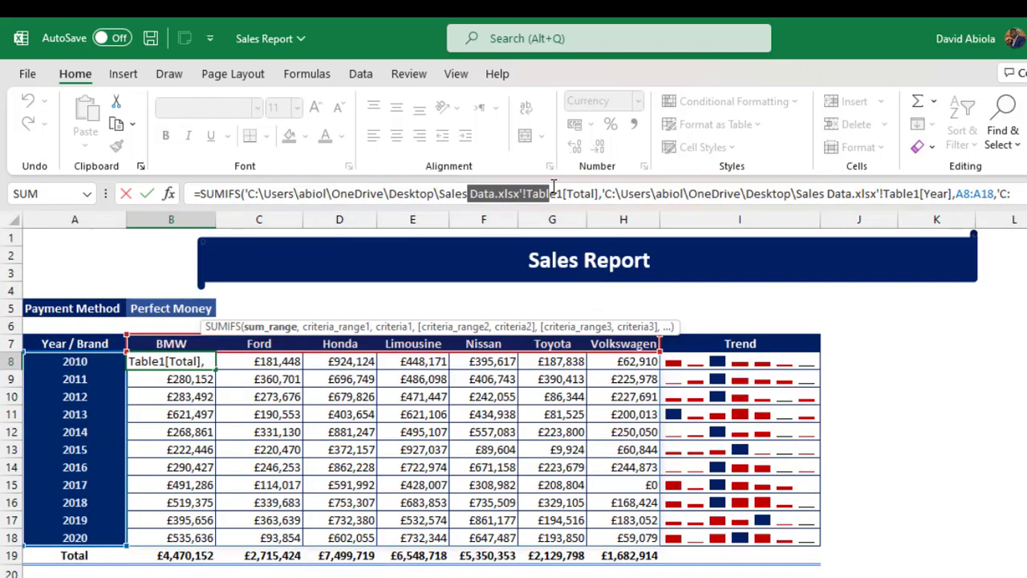
pyautogui.press('Escape')
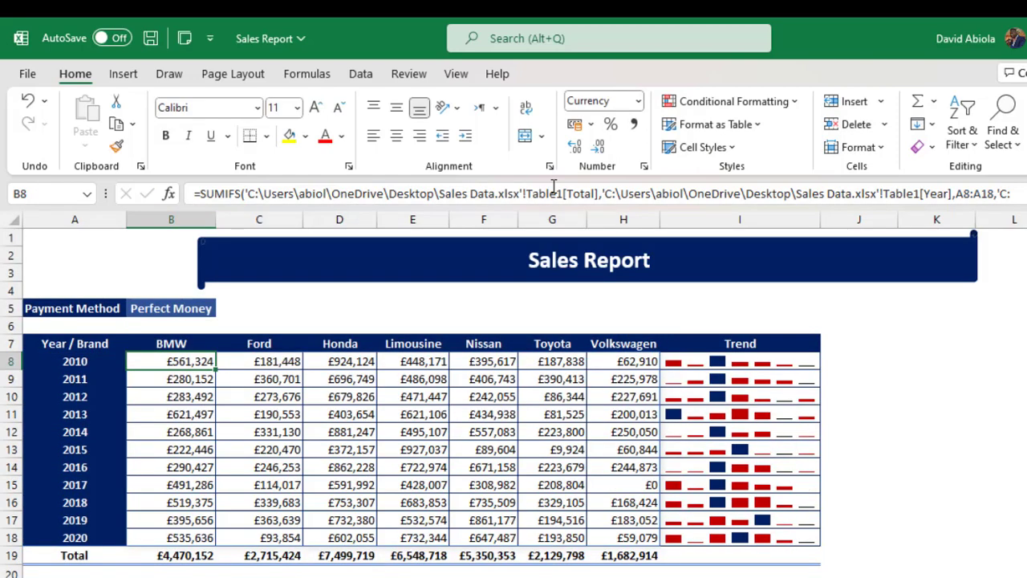
# - Open the linked source workbook Sales Data.xlsx through Edit Links
pyautogui.click(361, 75)
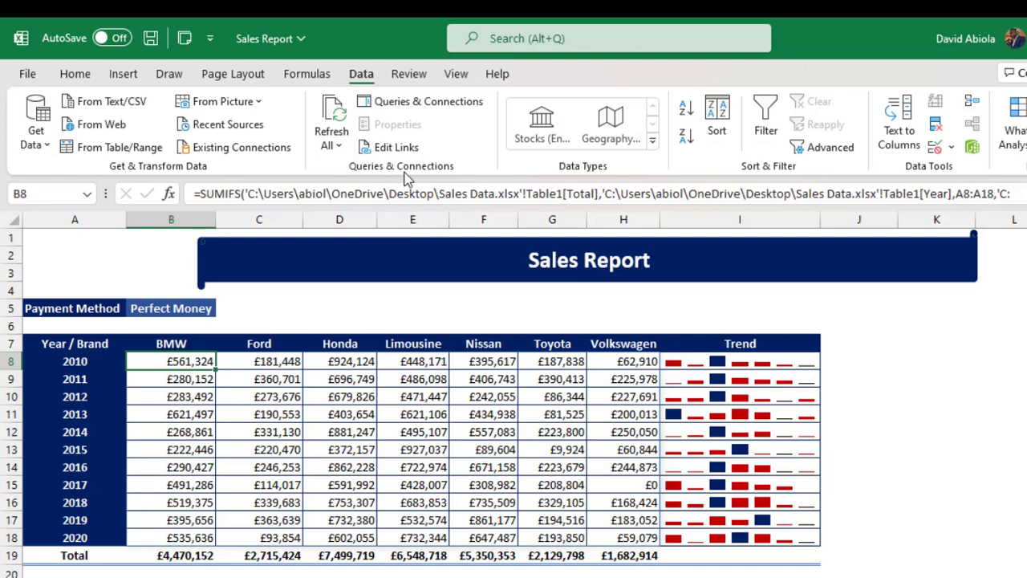
pyautogui.click(395, 146)
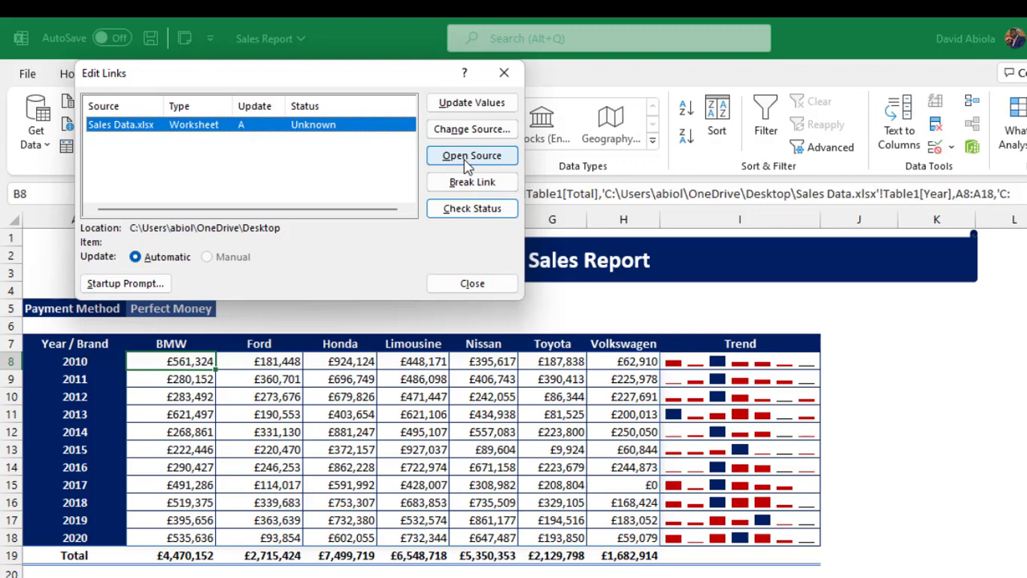
pyautogui.click(469, 157)
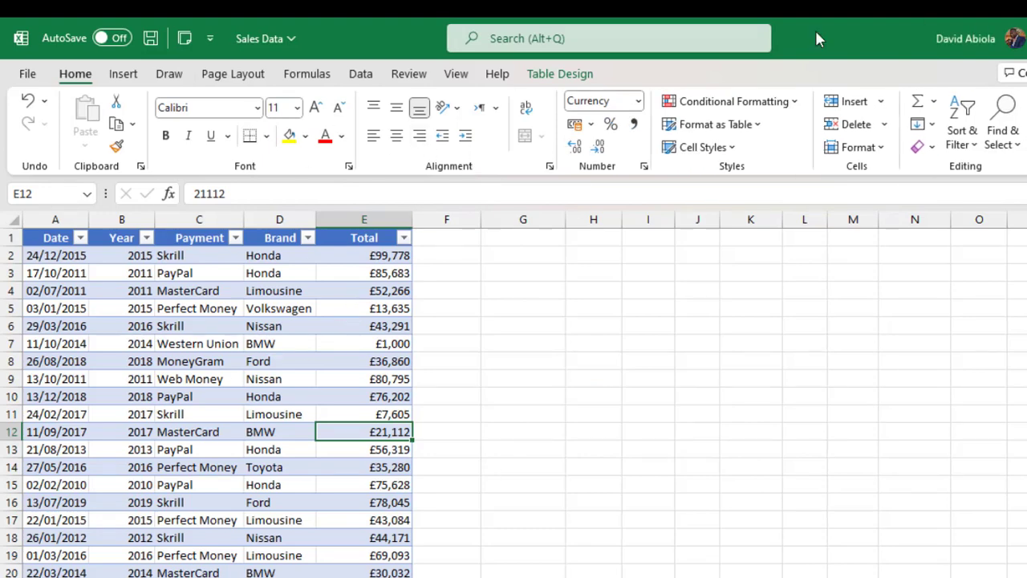
# - Tile the Sales Data and Sales Report windows side by side, ending in Sales Report
pyautogui.click(451, 77)
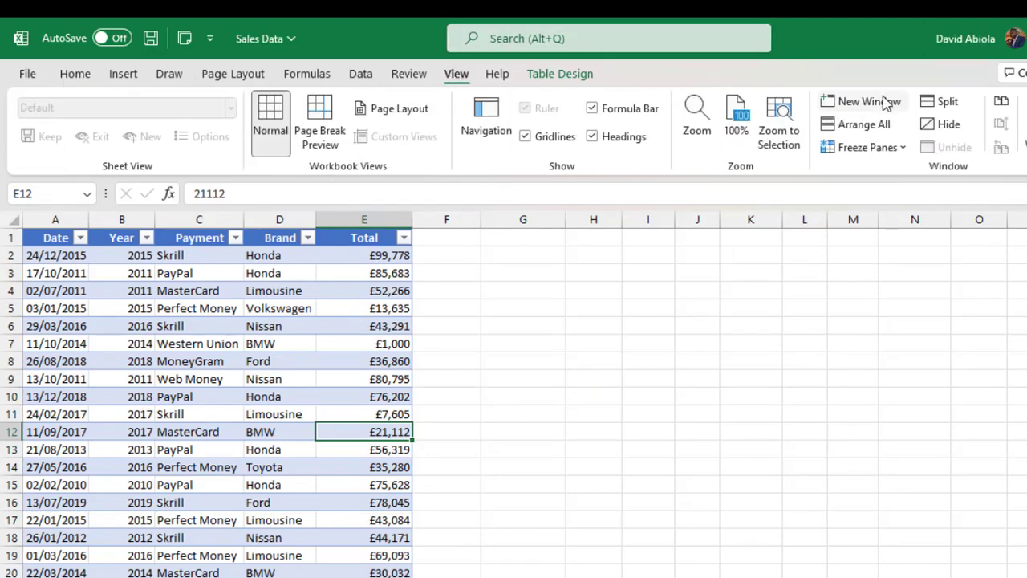
pyautogui.click(879, 125)
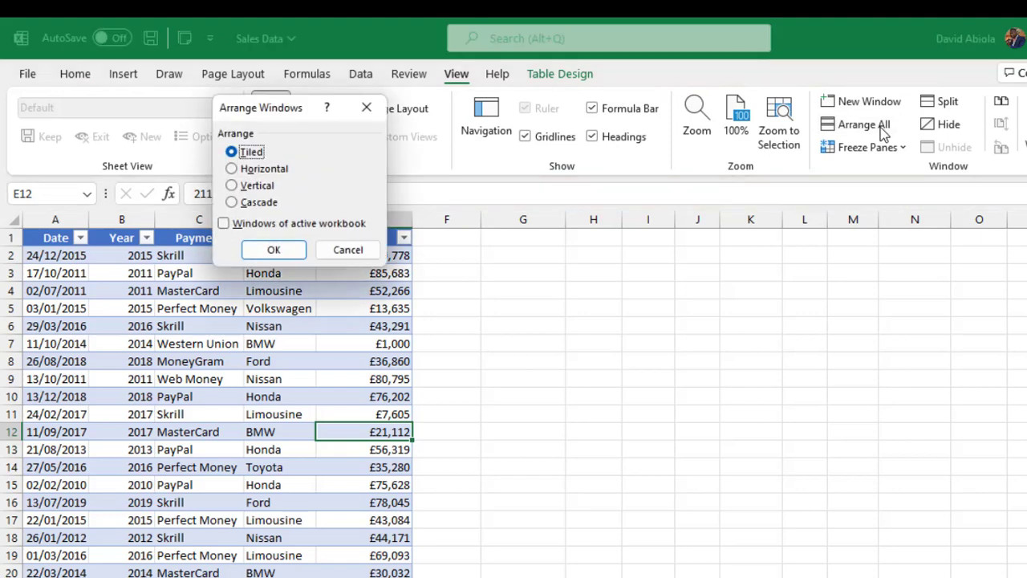
pyautogui.click(280, 256)
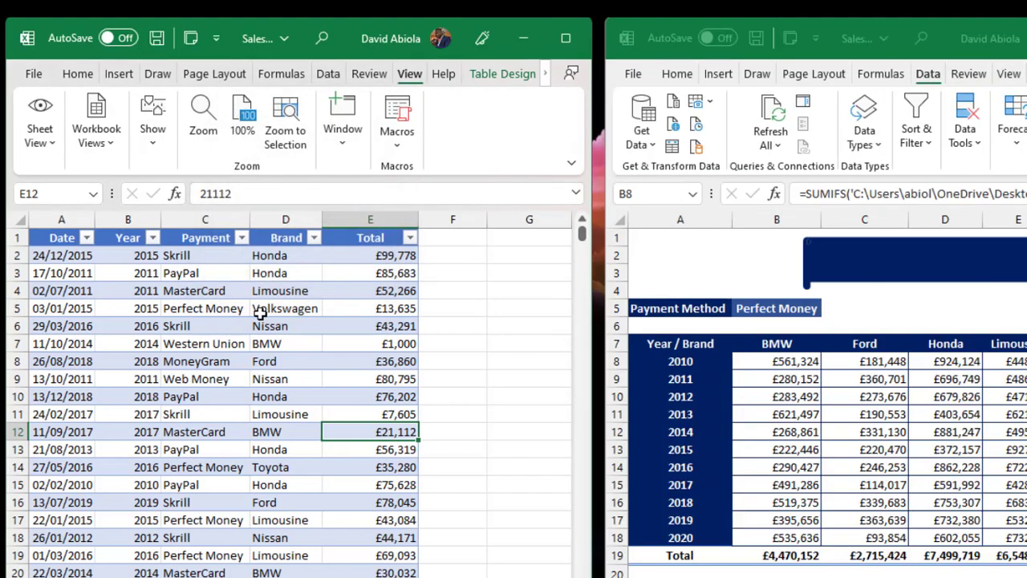
pyautogui.click(163, 289)
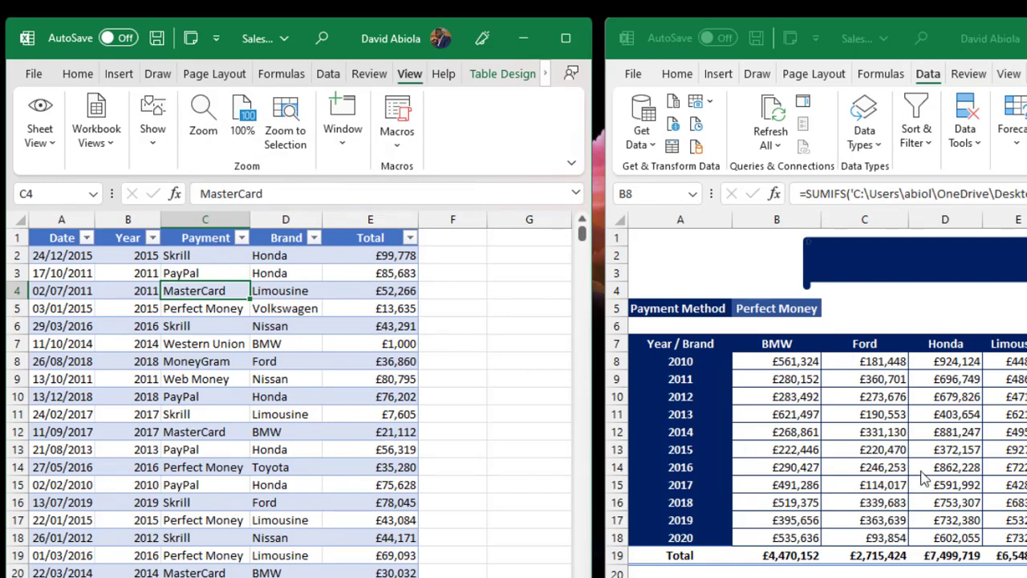
pyautogui.hotkey('alt', 'Tab')
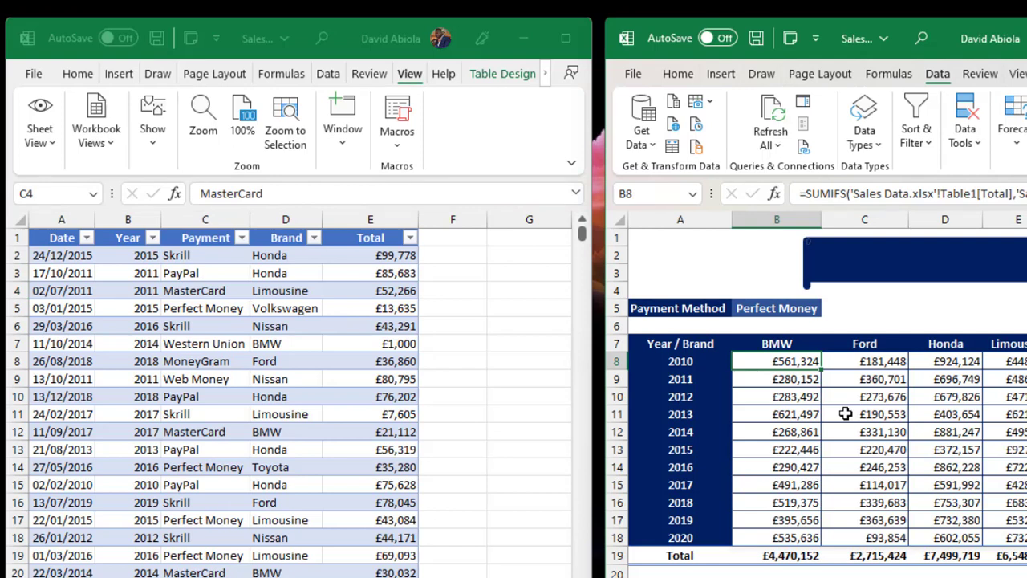
# - Give cell B12, the £268,861 BMW 2014 total, a light grey-blue fill
pyautogui.click(797, 430)
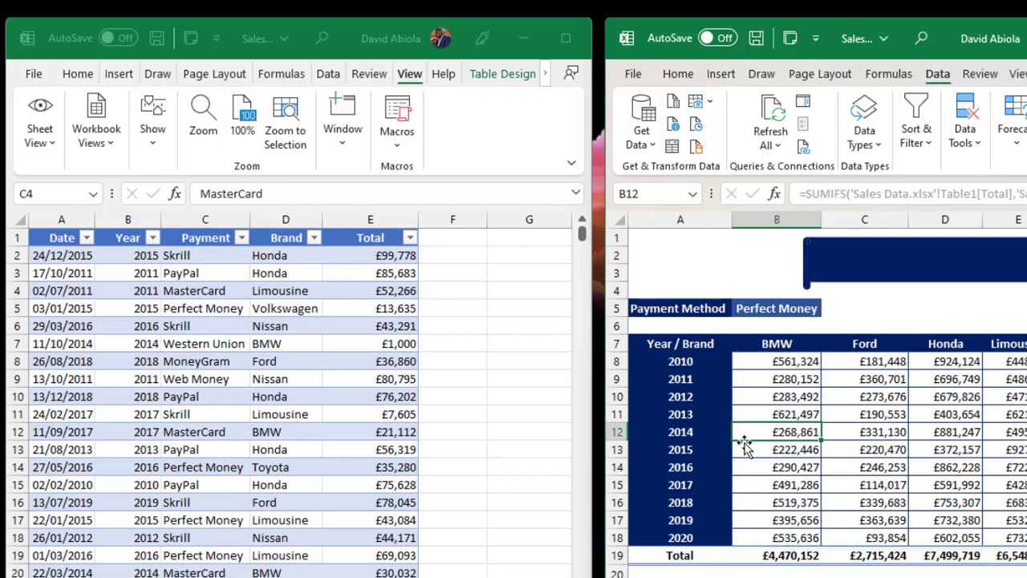
pyautogui.click(677, 74)
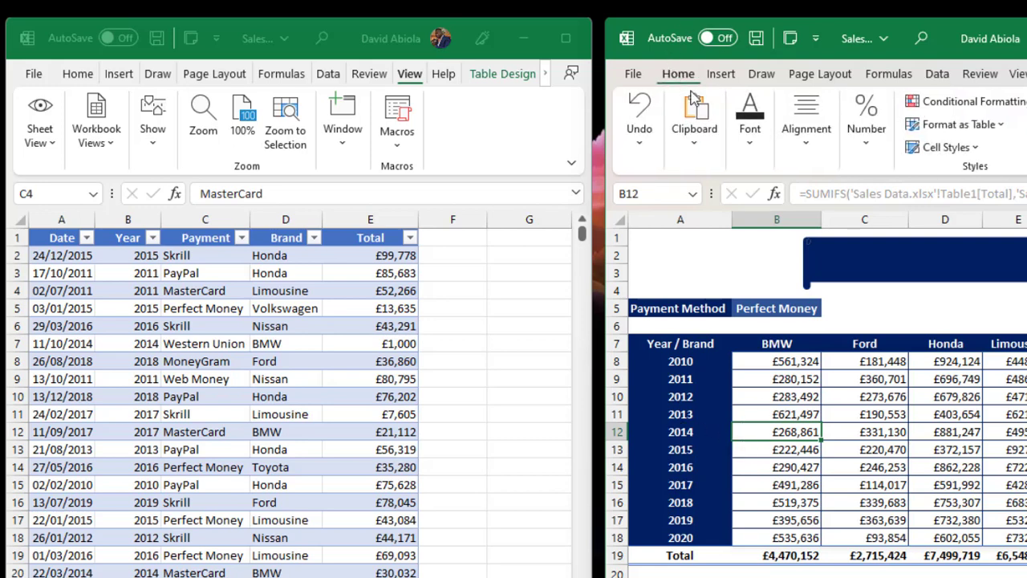
pyautogui.click(748, 121)
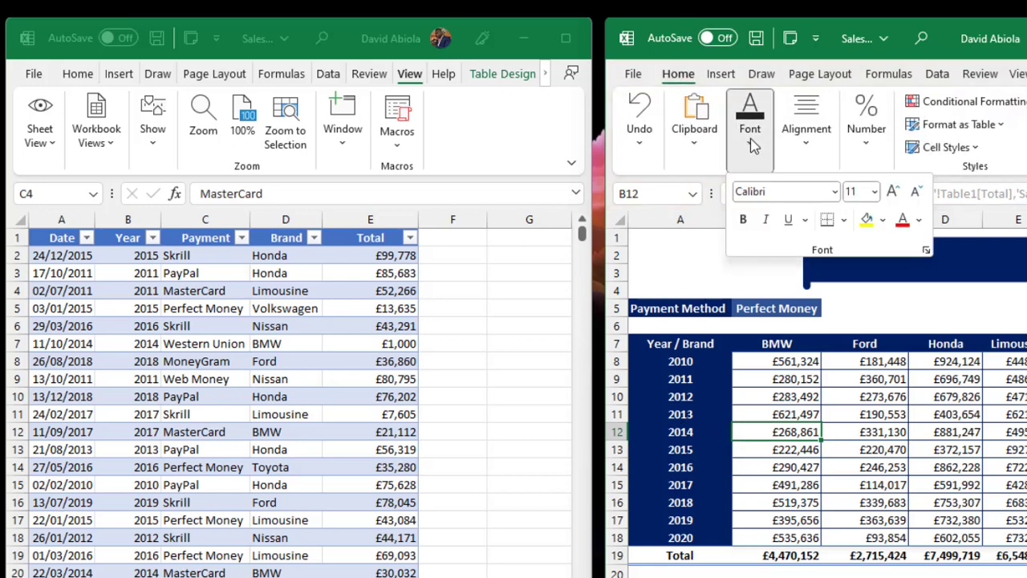
pyautogui.click(883, 220)
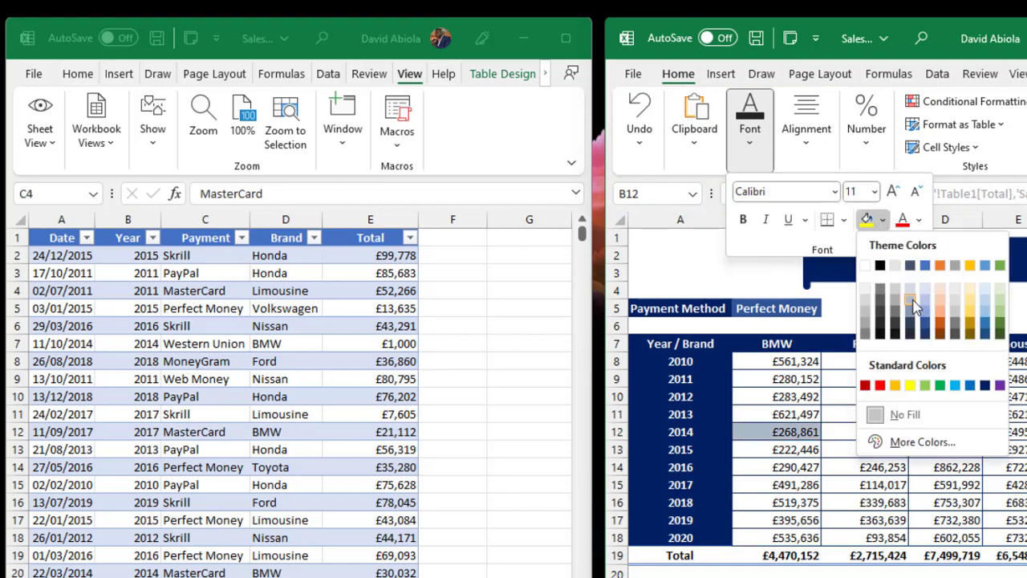
pyautogui.click(914, 302)
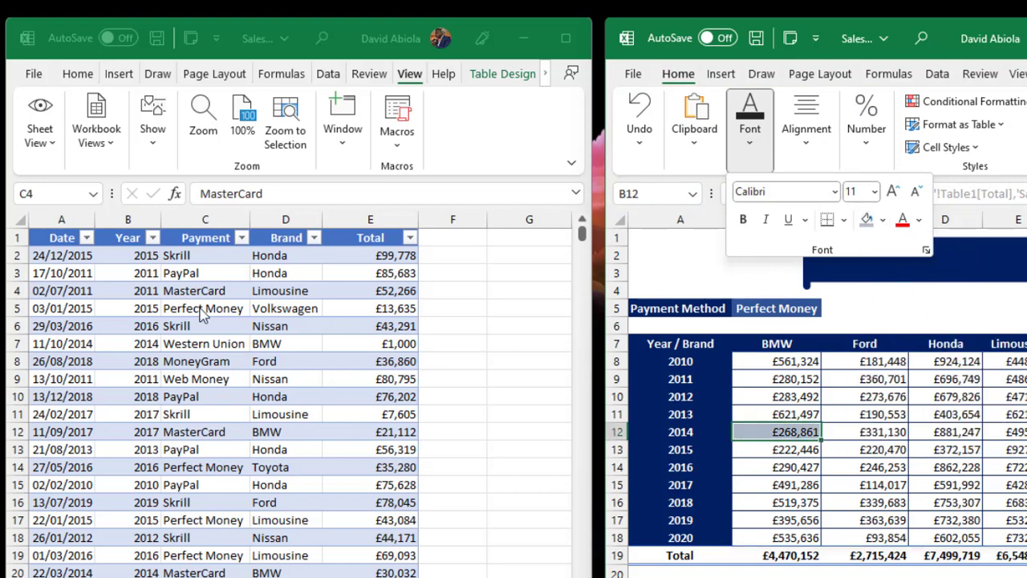
pyautogui.click(132, 350)
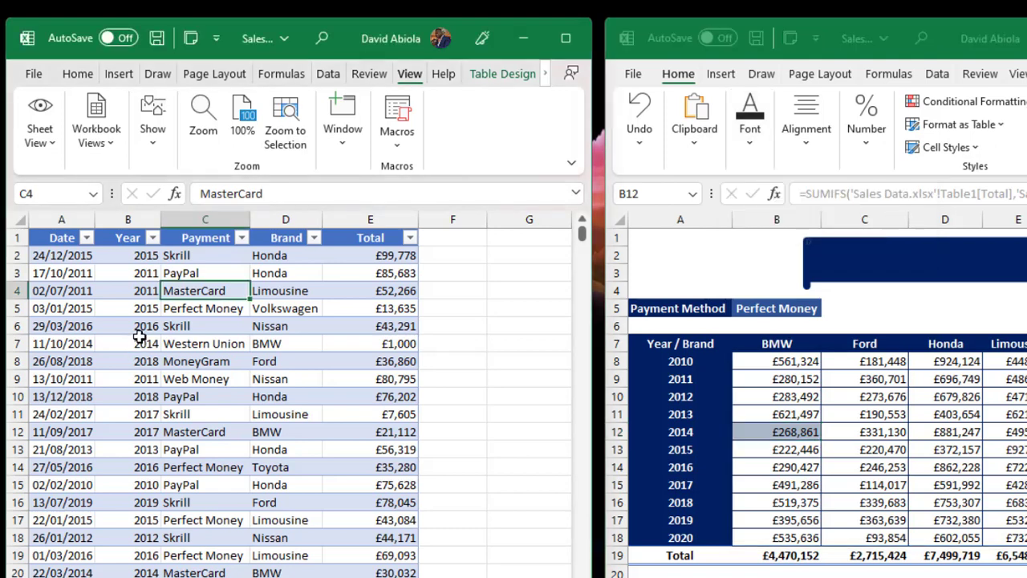
# - Change the 2014 BMW sale in E7 to £100,000, then maximize Sales Report showing £367,861
pyautogui.click(137, 342)
pyautogui.click(284, 341)
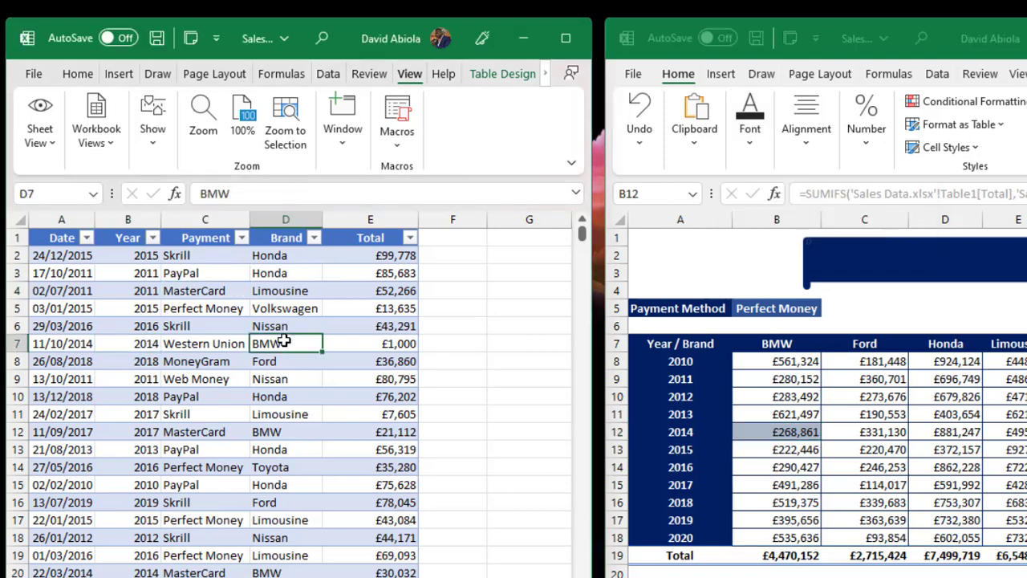
pyautogui.click(392, 345)
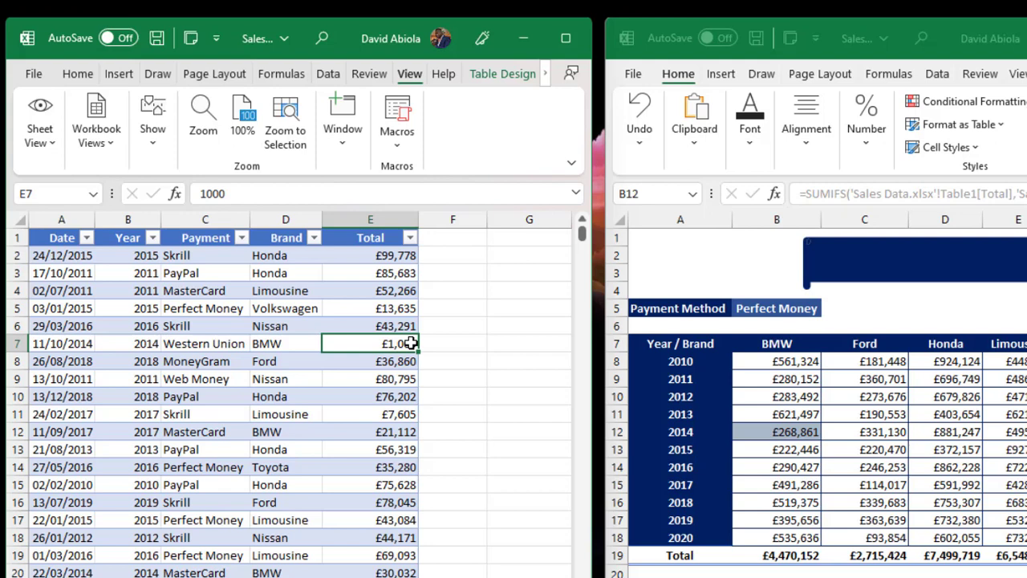
pyautogui.doubleClick(411, 343)
pyautogui.press('BackSpace')
pyautogui.write('0000')
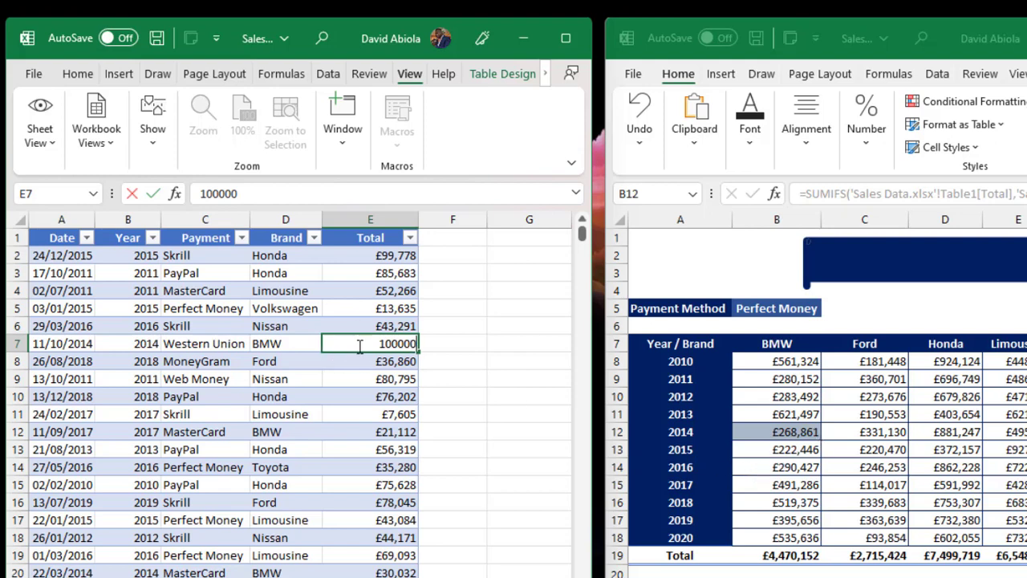
pyautogui.press('Return')
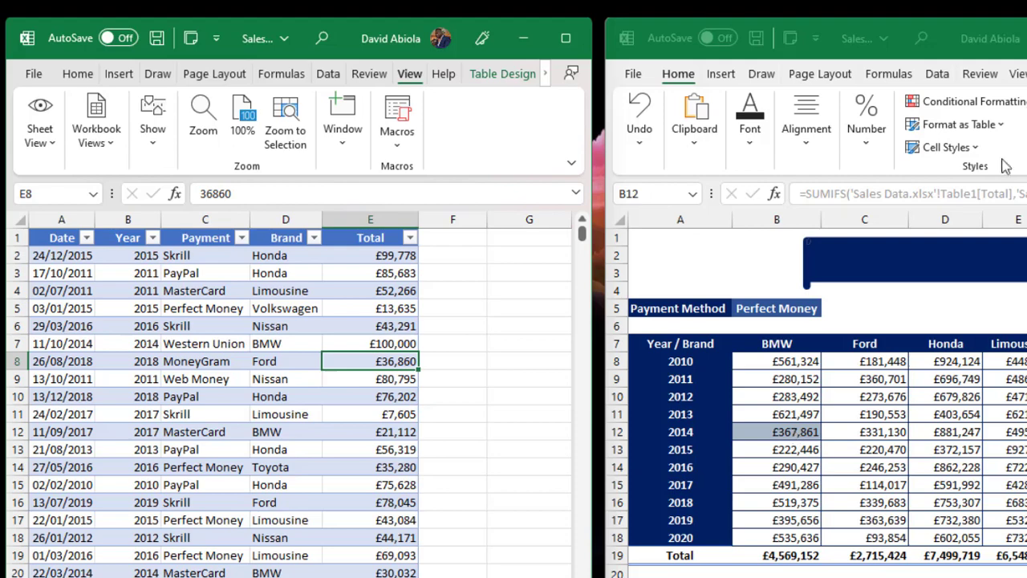
pyautogui.press('super+Up')
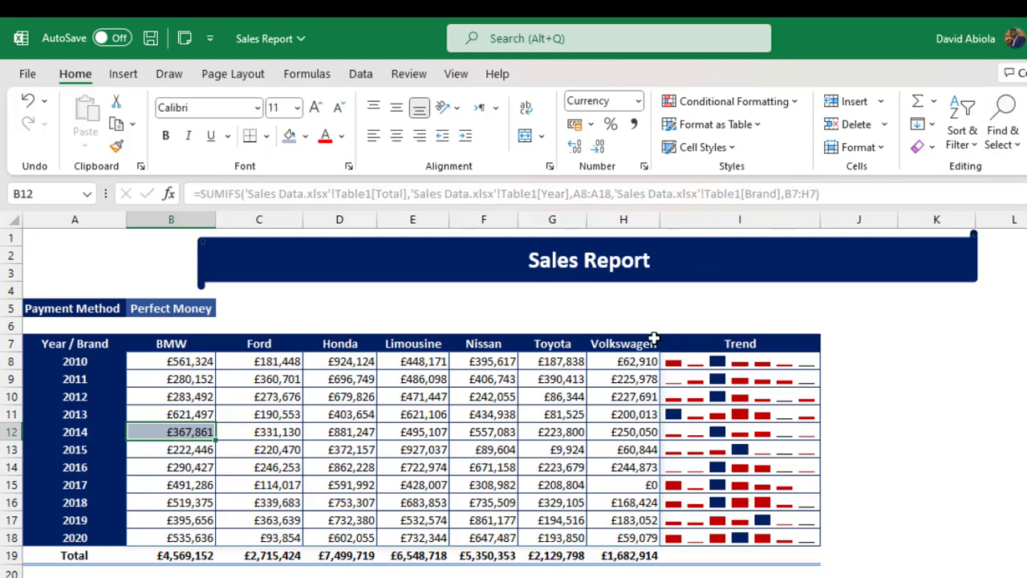
pyautogui.click(549, 403)
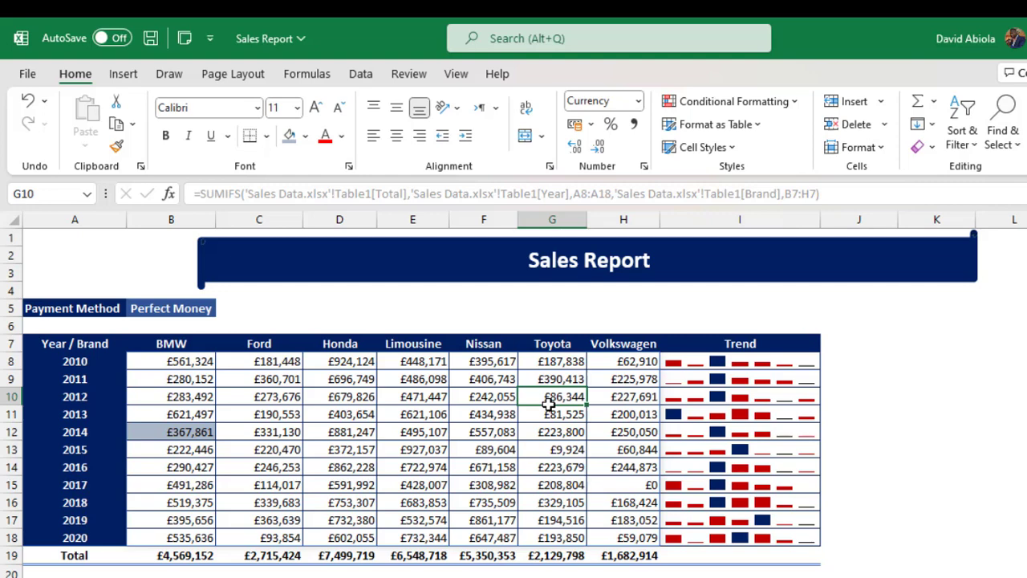
pyautogui.click(512, 431)
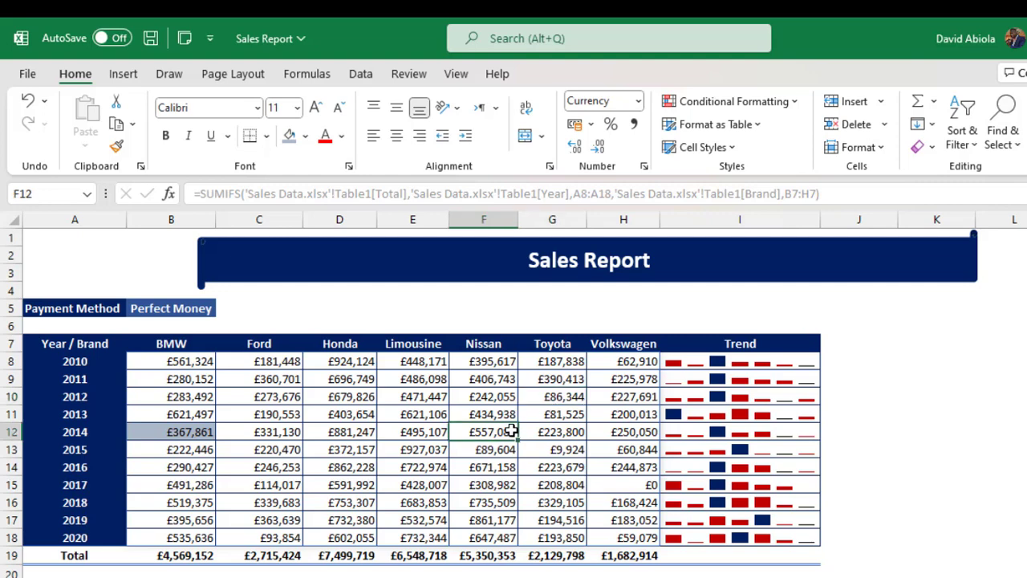